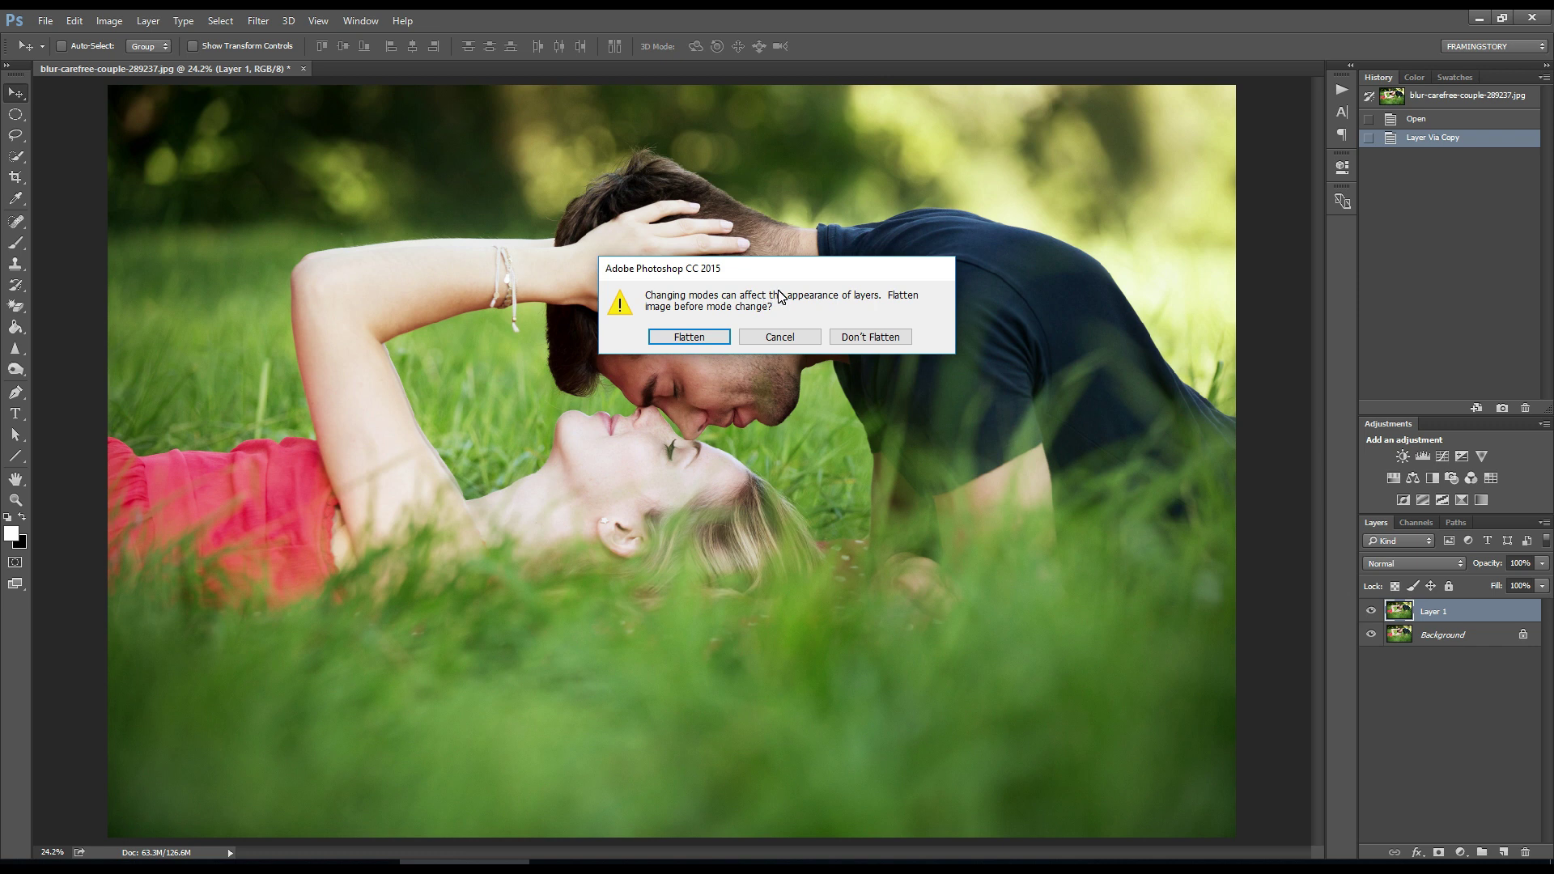
Convert the image to Lab Color without flattening the layers, and copy the entire a channel
left_click(866, 338)
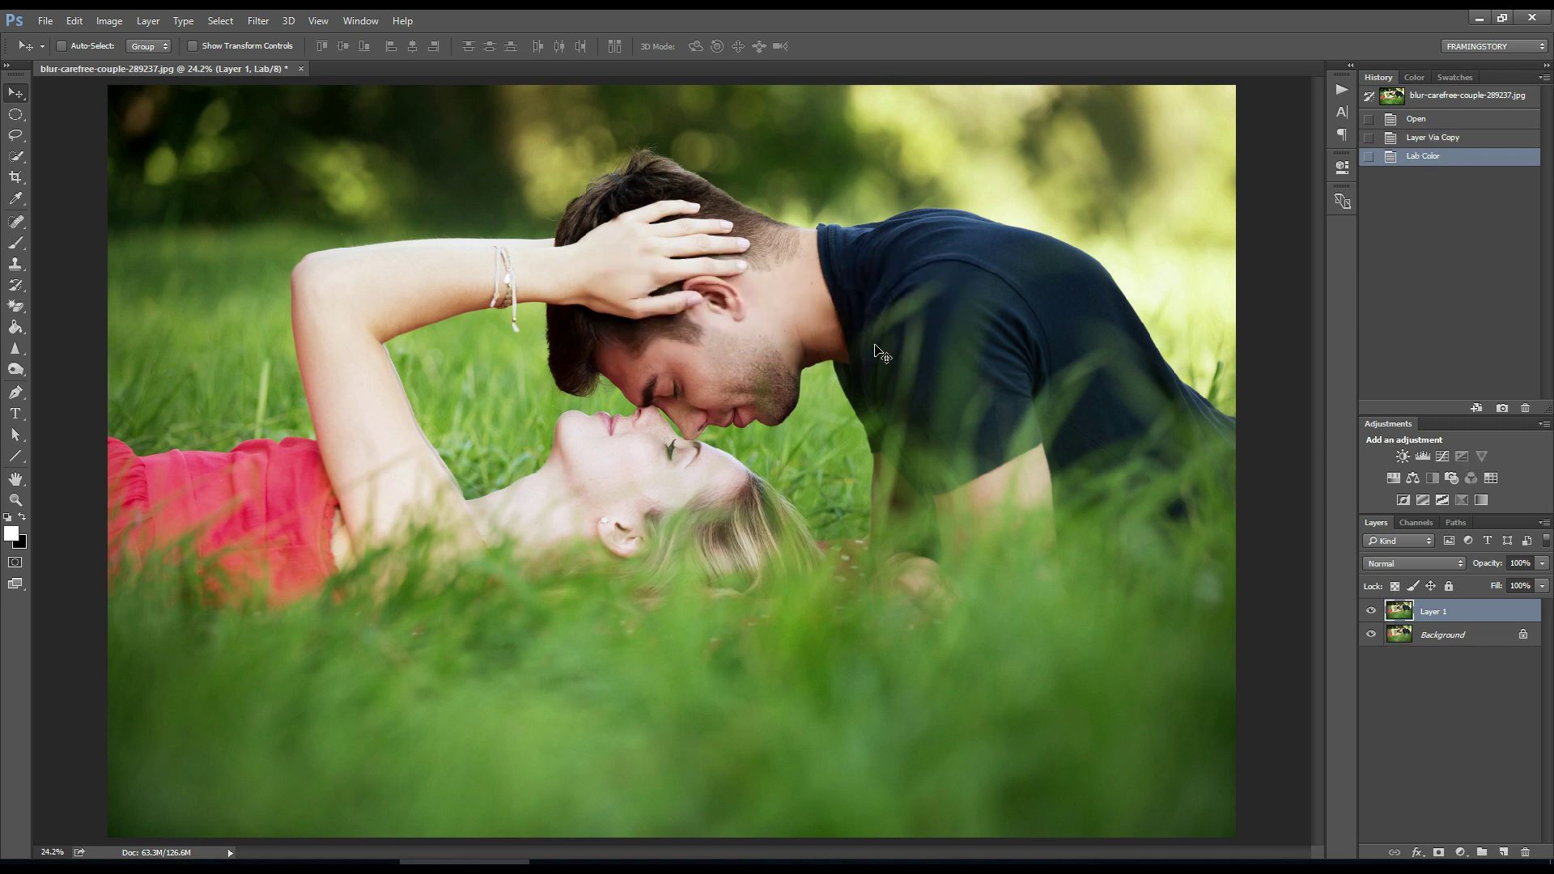
left_click(1417, 523)
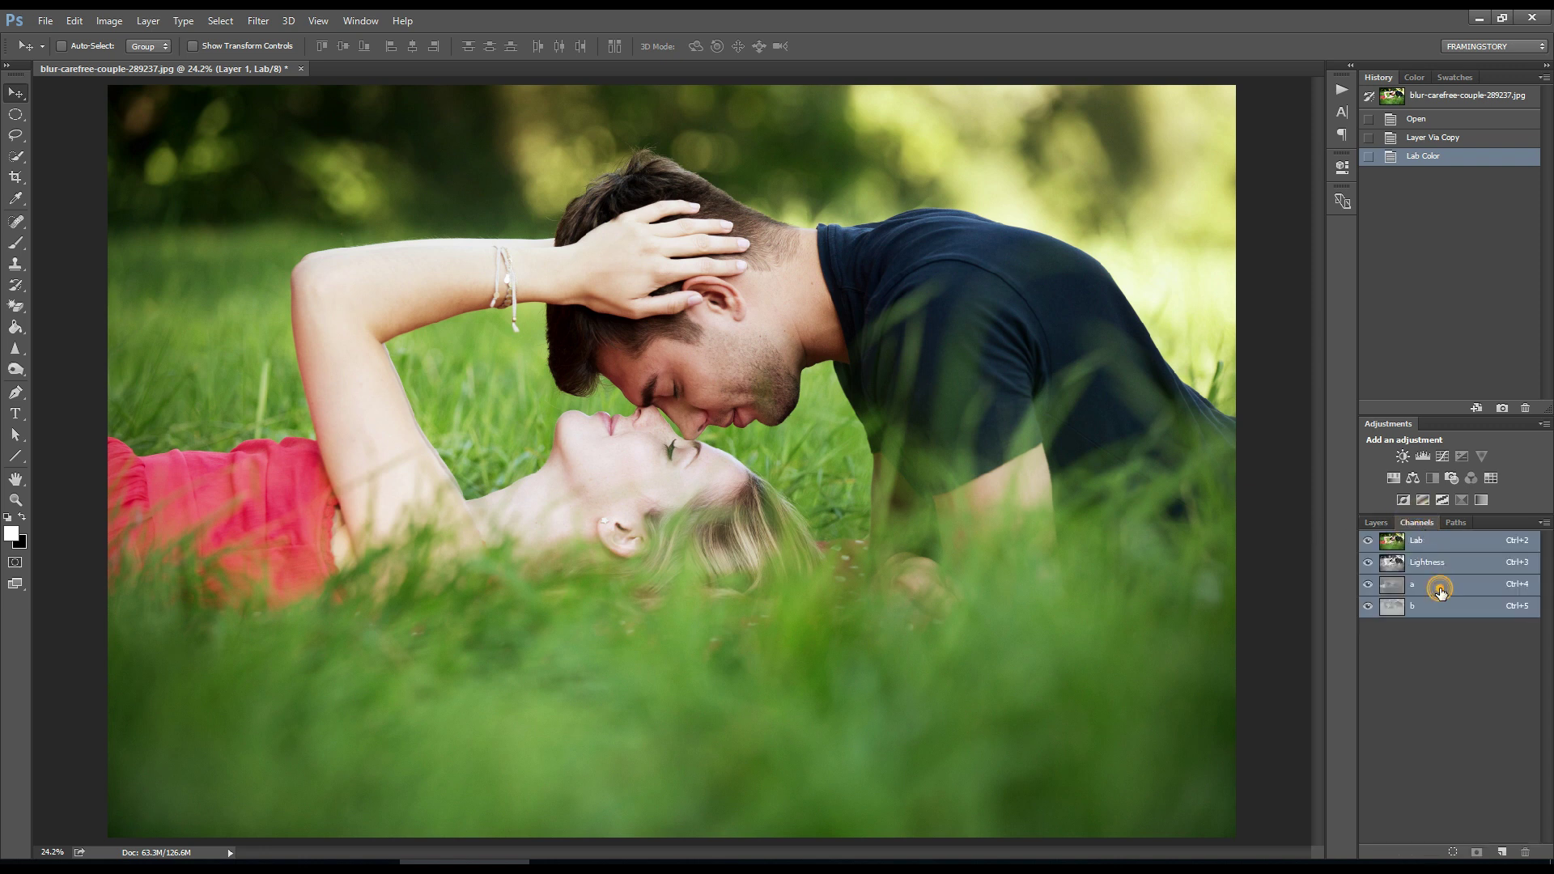
left_click(1441, 592)
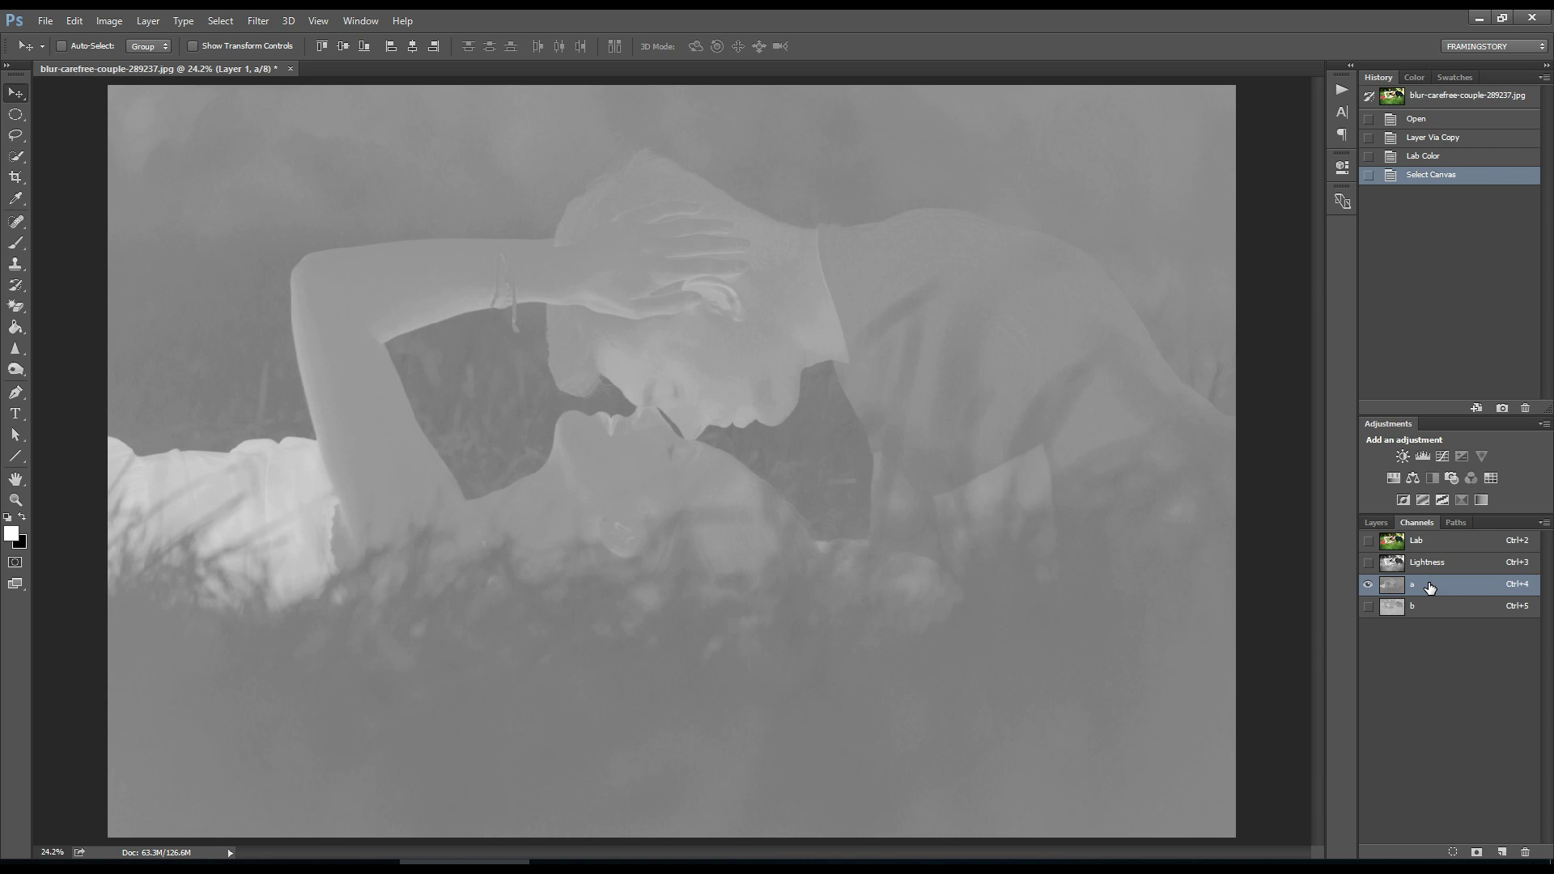
key("ctrl")
left_click(1431, 590, "ctrl")
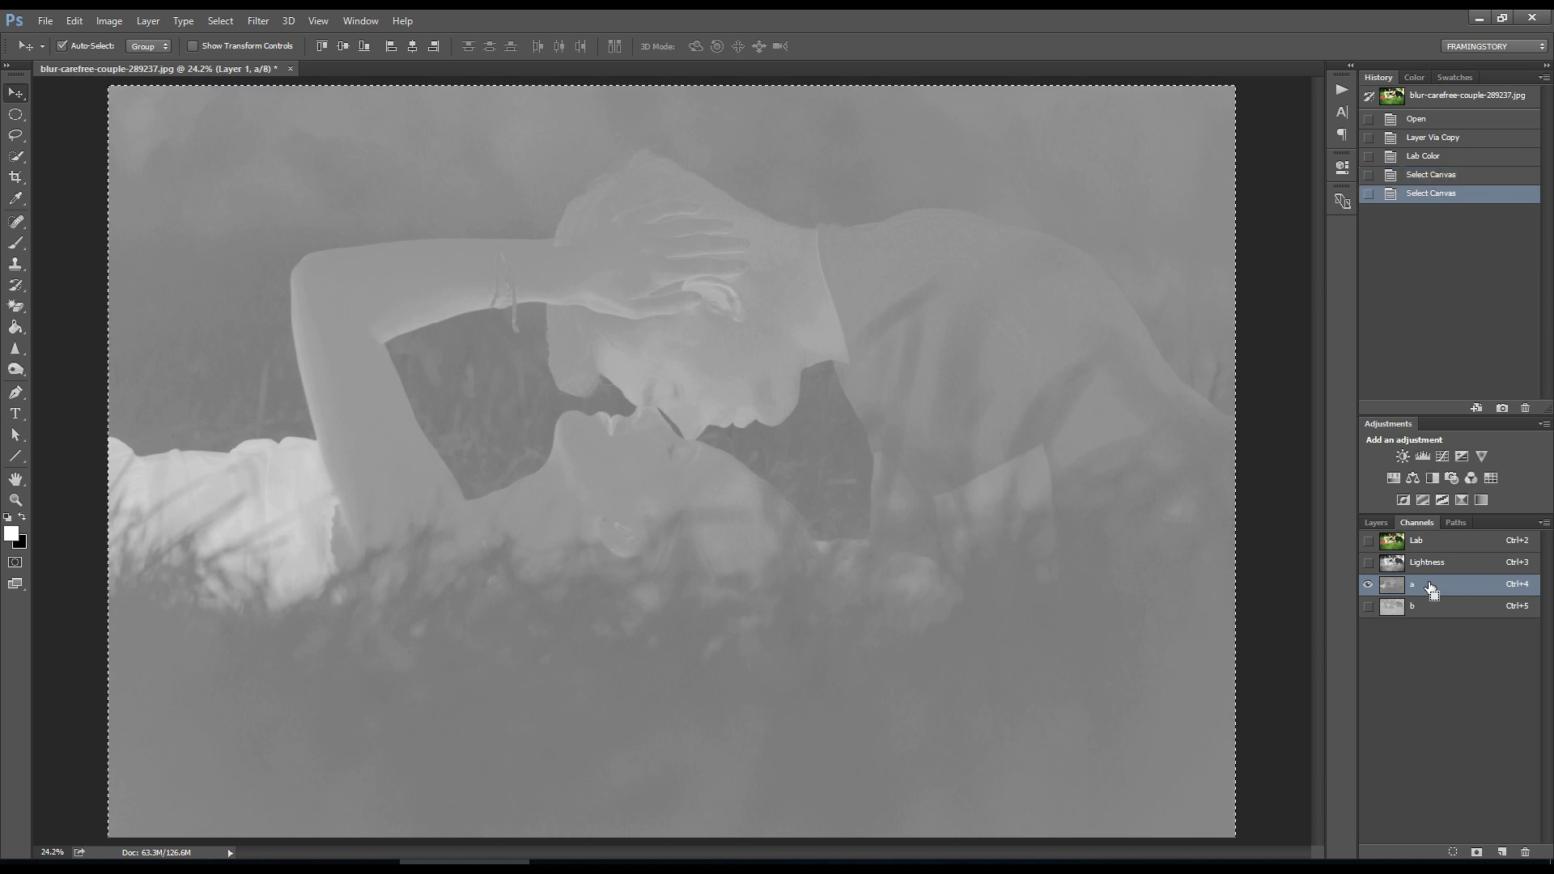
key("ctrl")
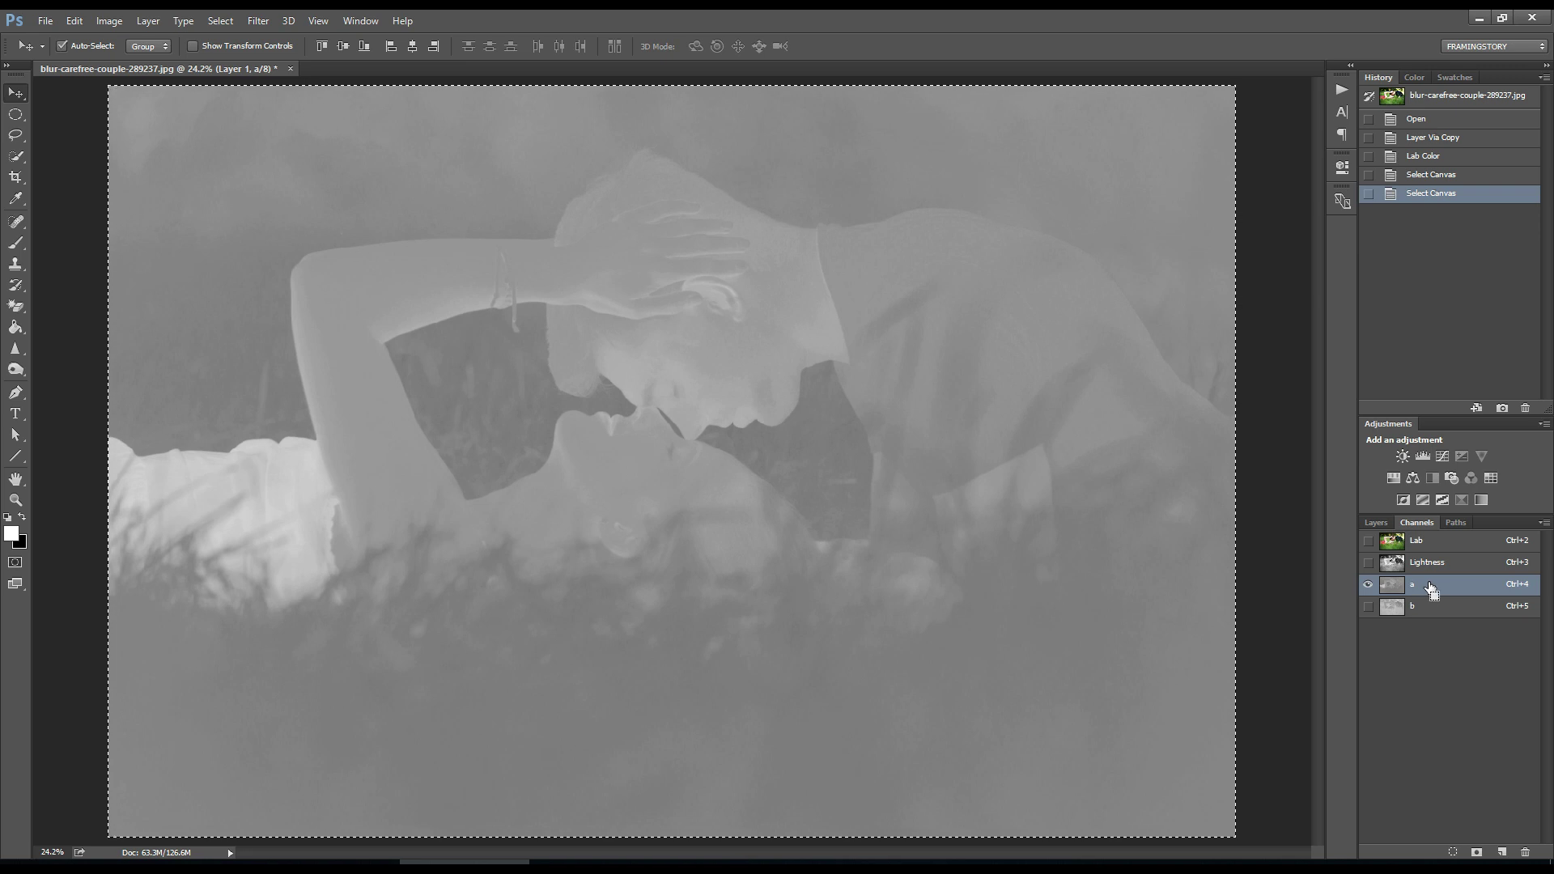
Paste the copied a channel into the b channel with the canvas extras hidden, and show the Lab composite
left_click(1433, 607)
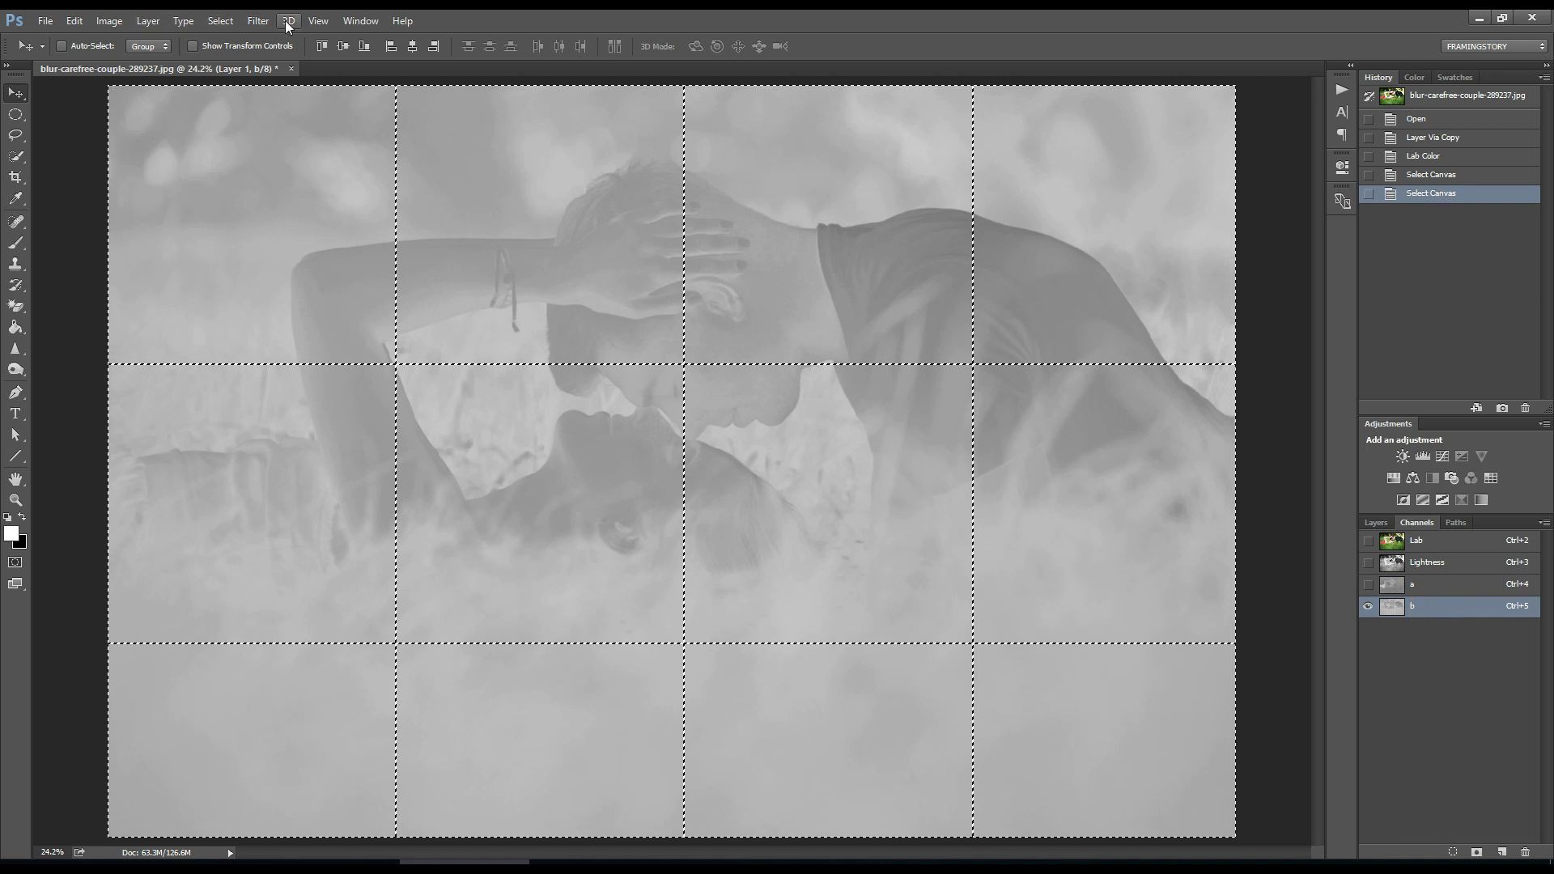
left_click(318, 20)
left_click(384, 277)
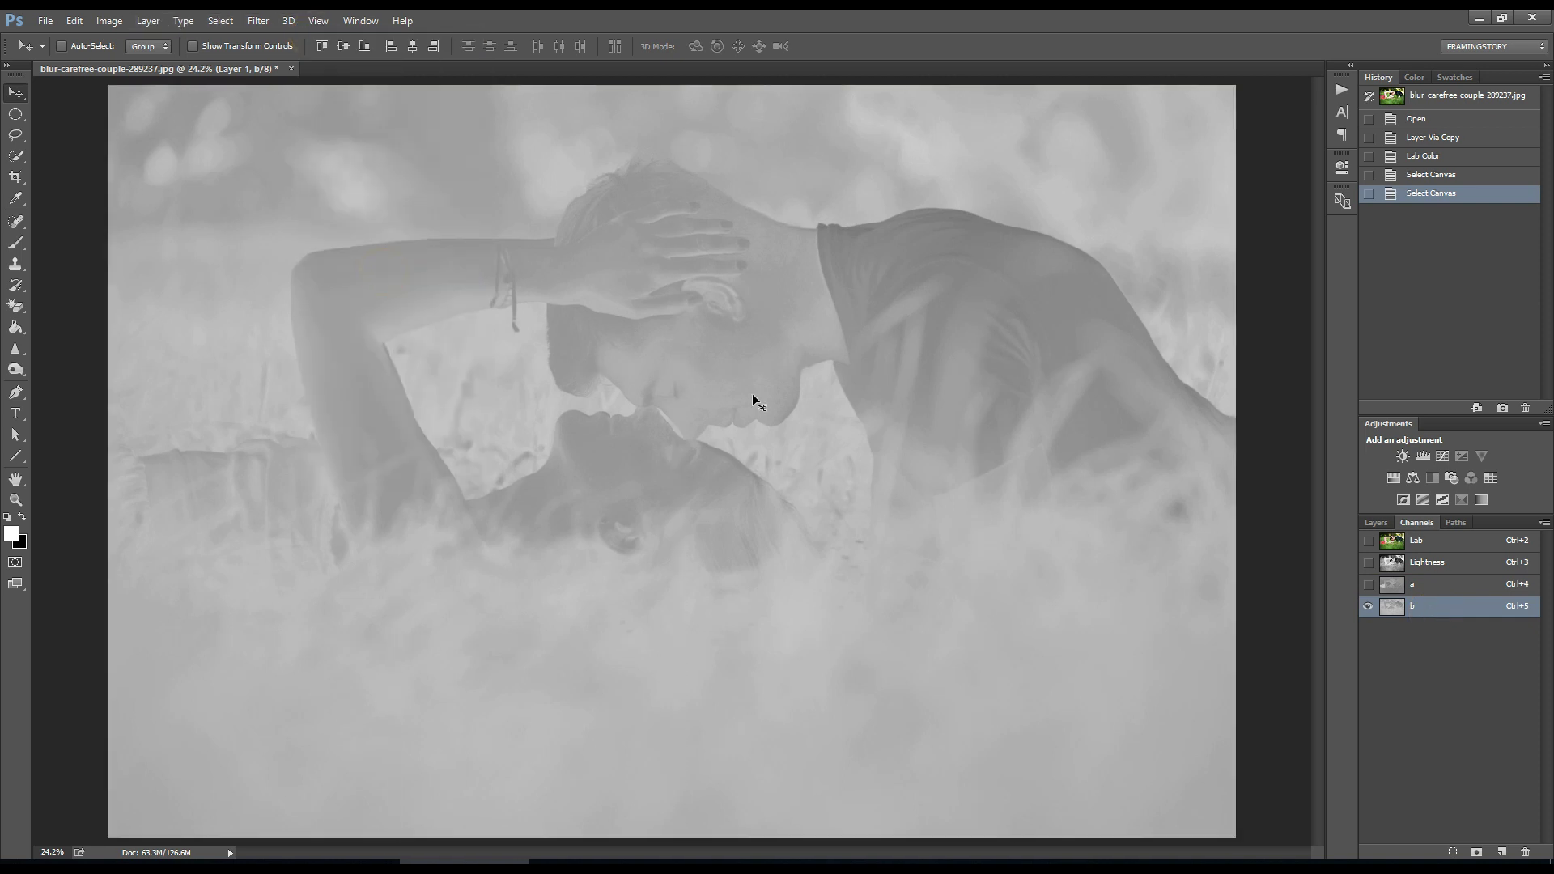
key("ctrl")
key("ctrl+v")
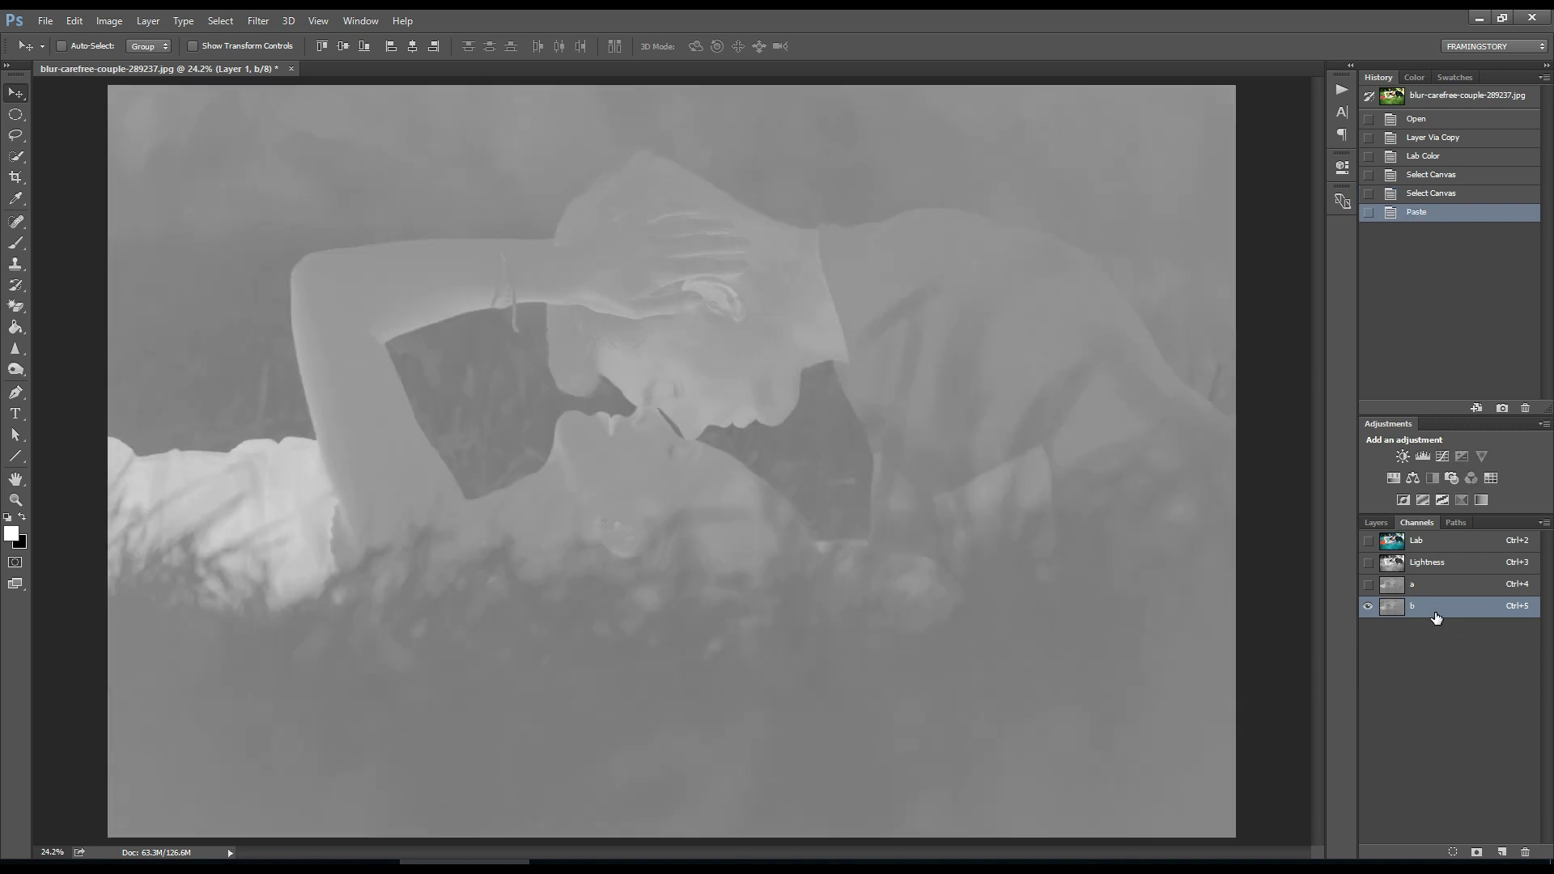
left_click(1368, 541)
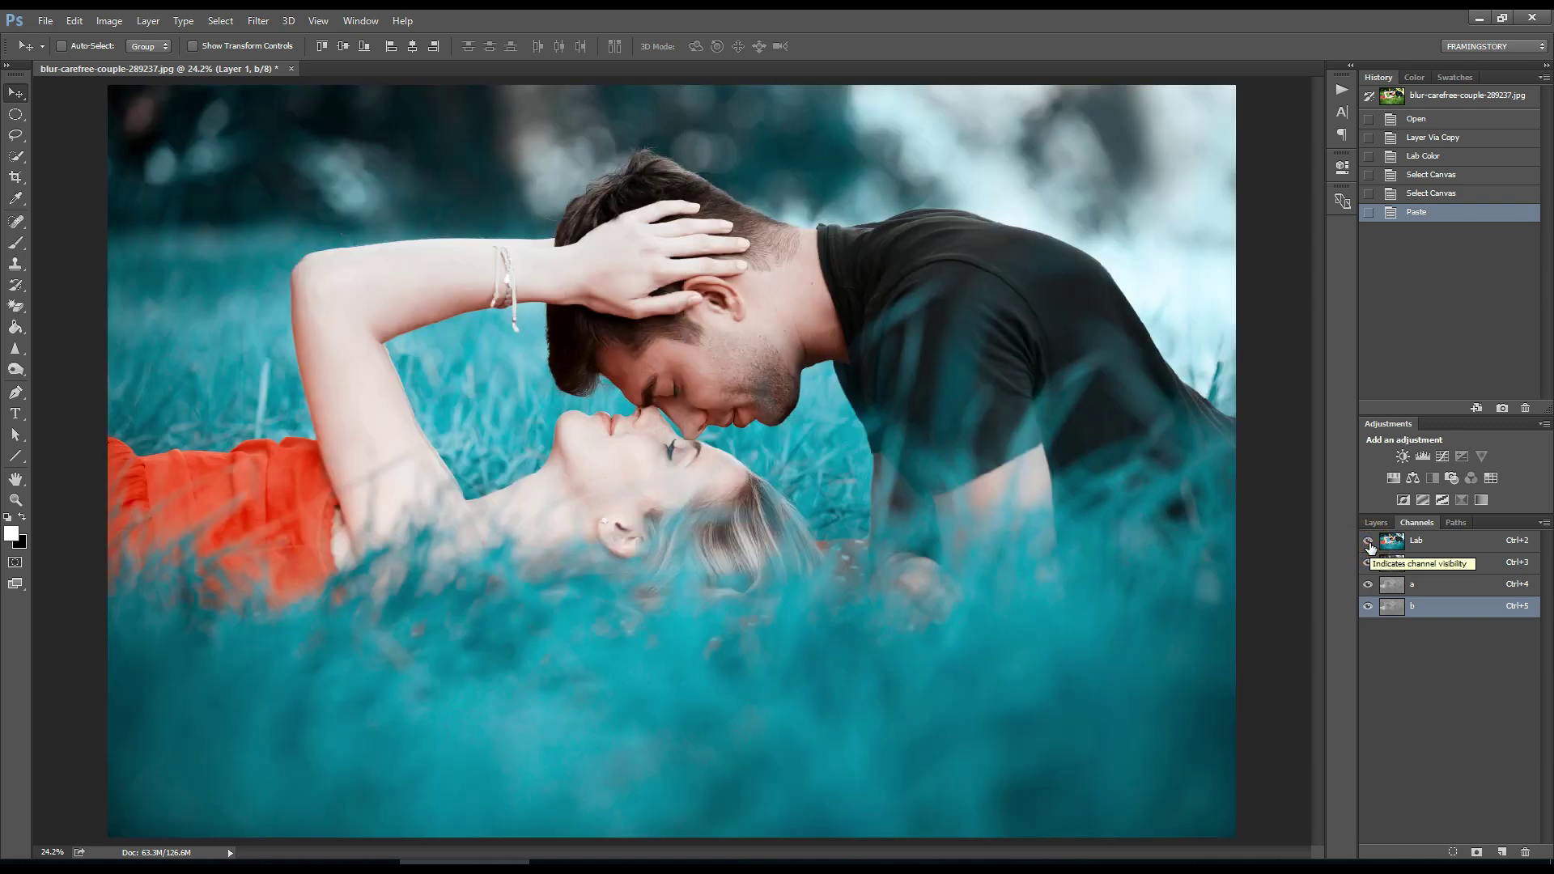
Convert the image back to RGB Color without flattening and return to the layer list
left_click(111, 22)
left_click(177, 39)
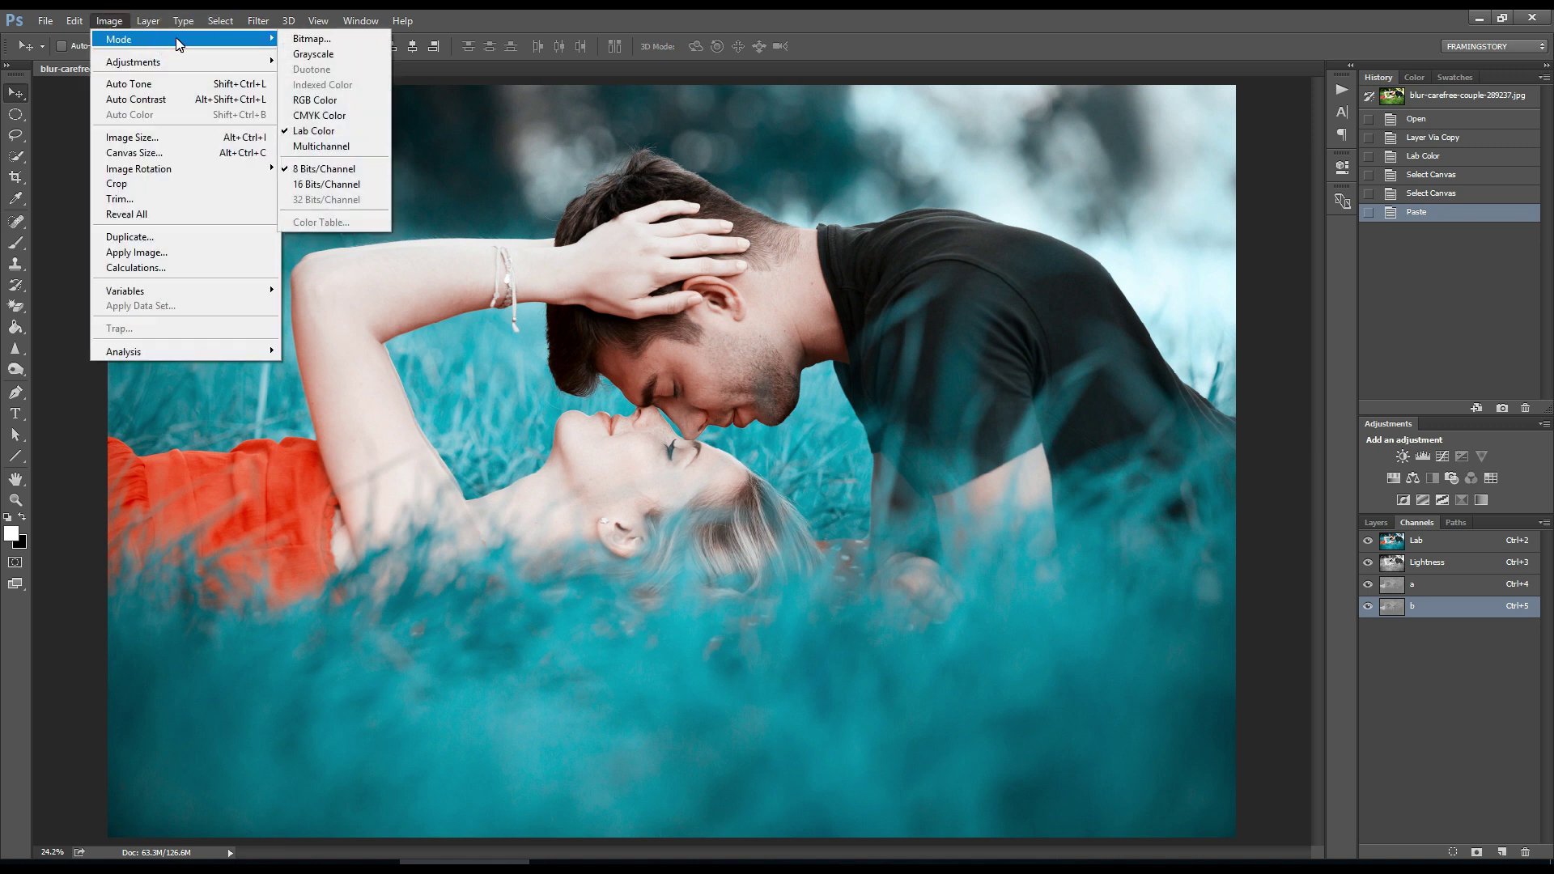
left_click(324, 101)
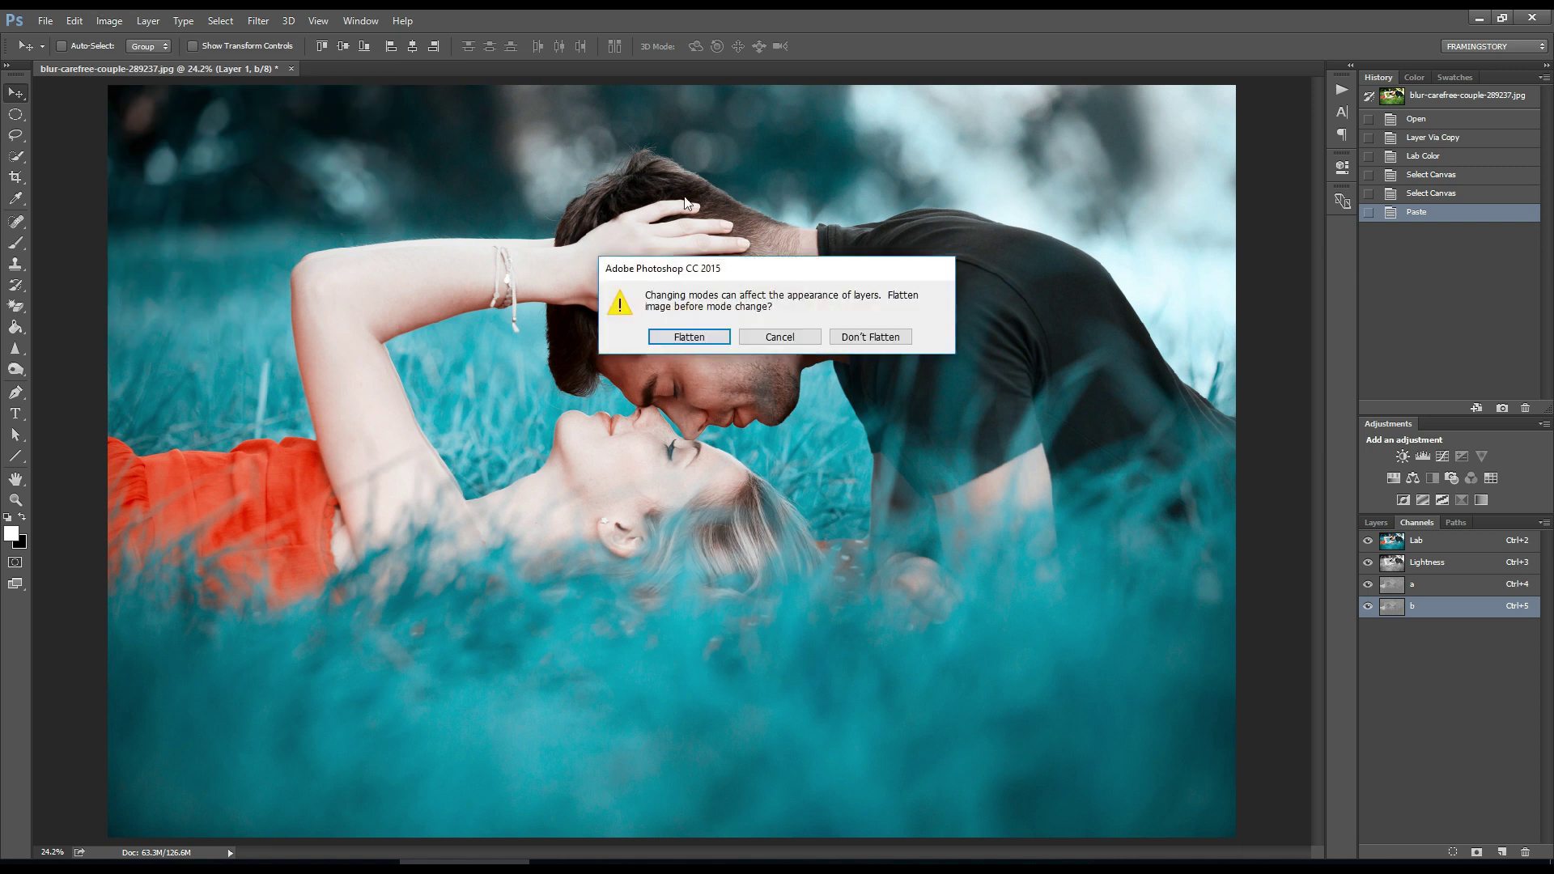
left_click(869, 340)
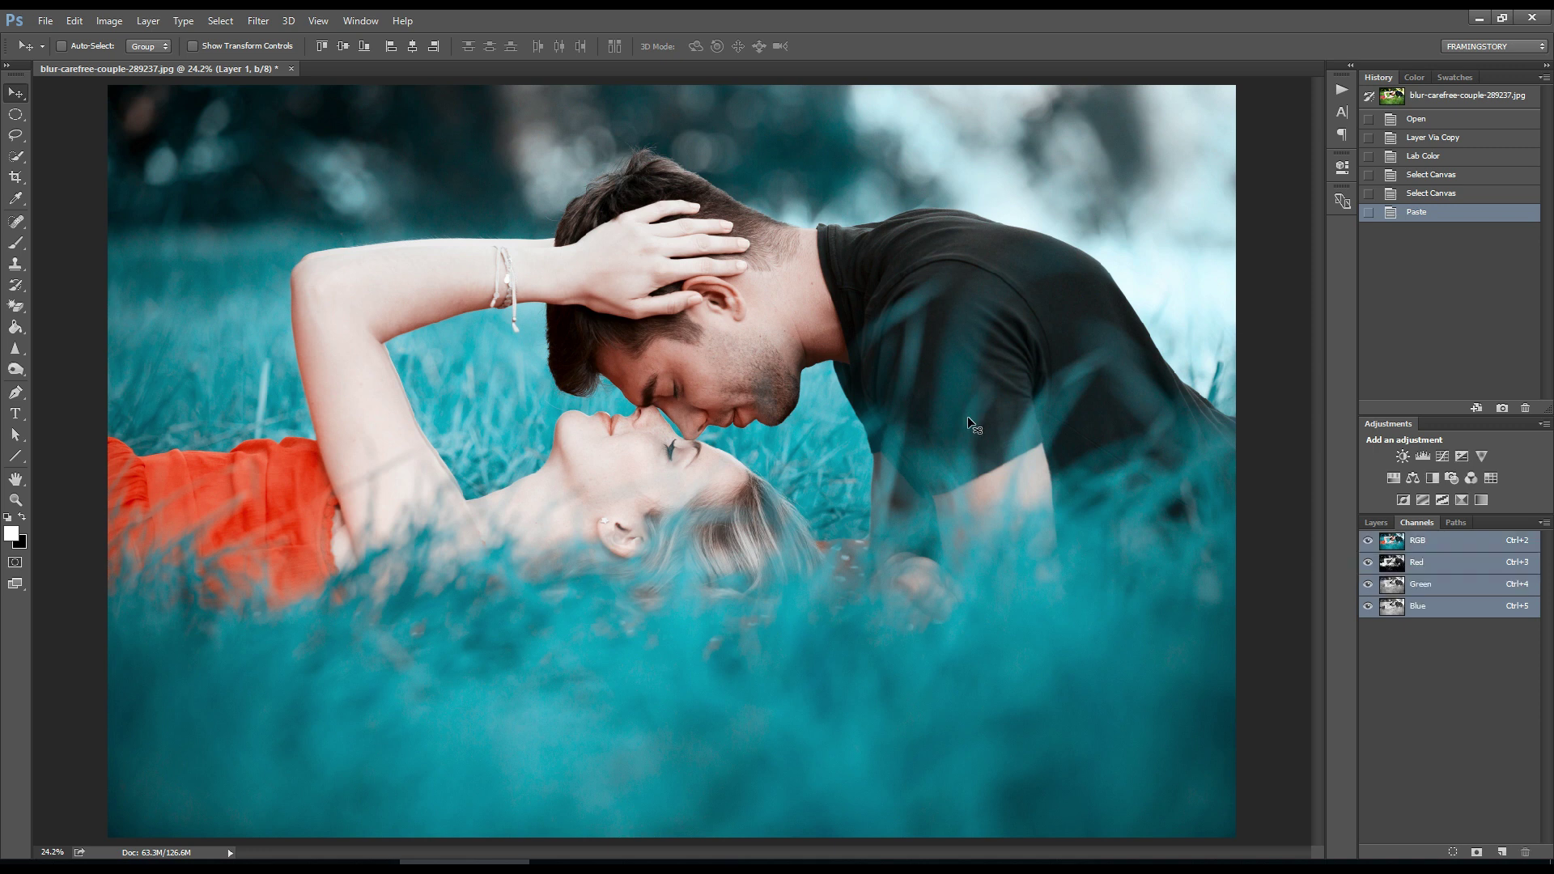
left_click(1382, 525)
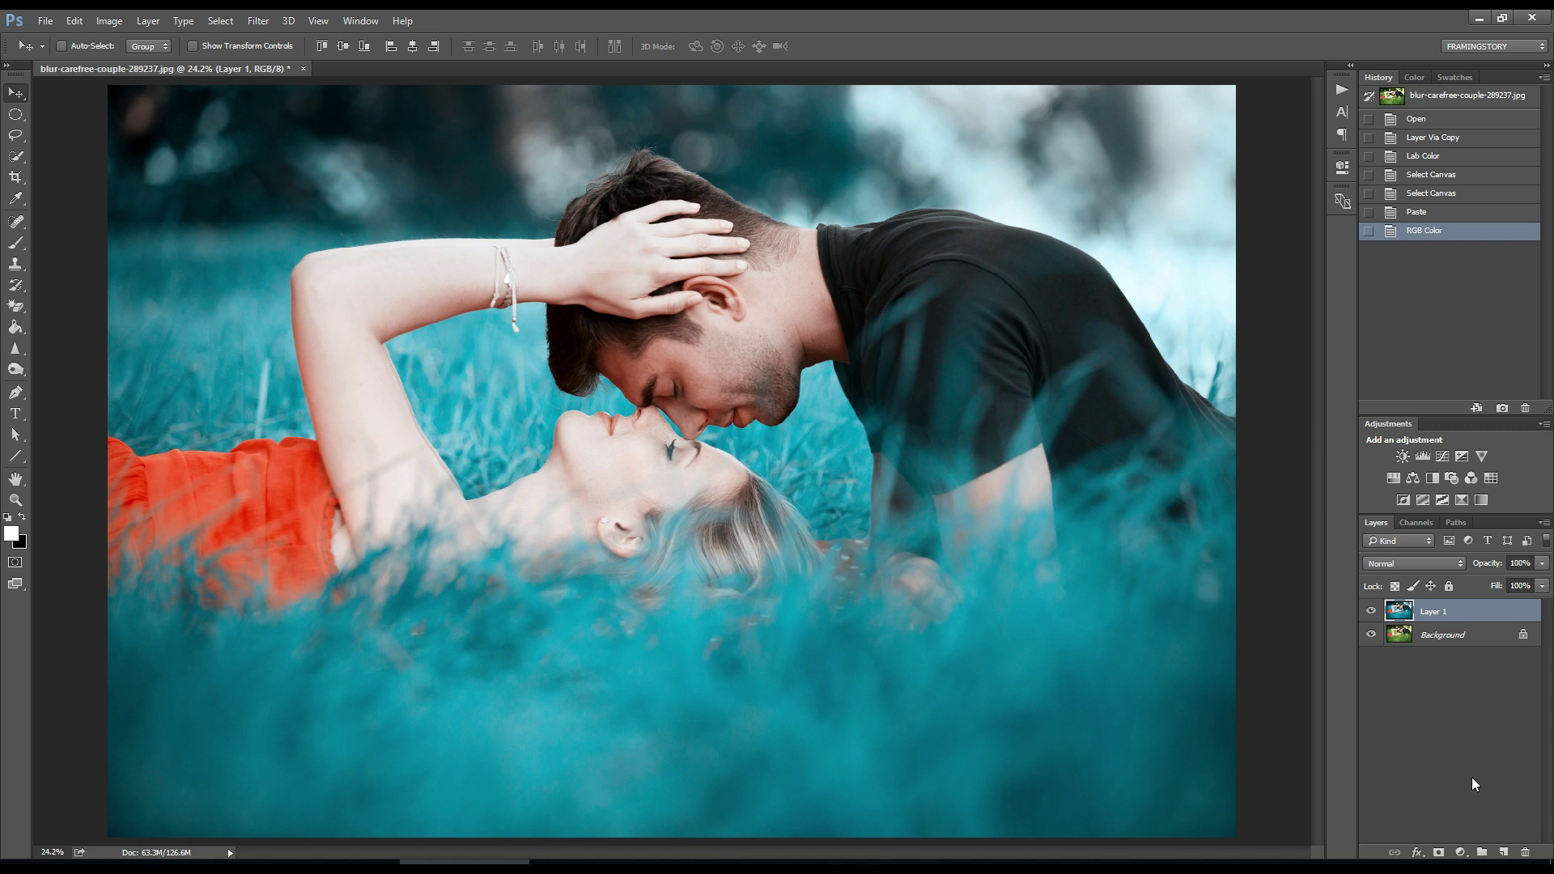
Add a Hue/Saturation adjustment layer above Layer 1 with the master Hue set to 6
left_click(1462, 854)
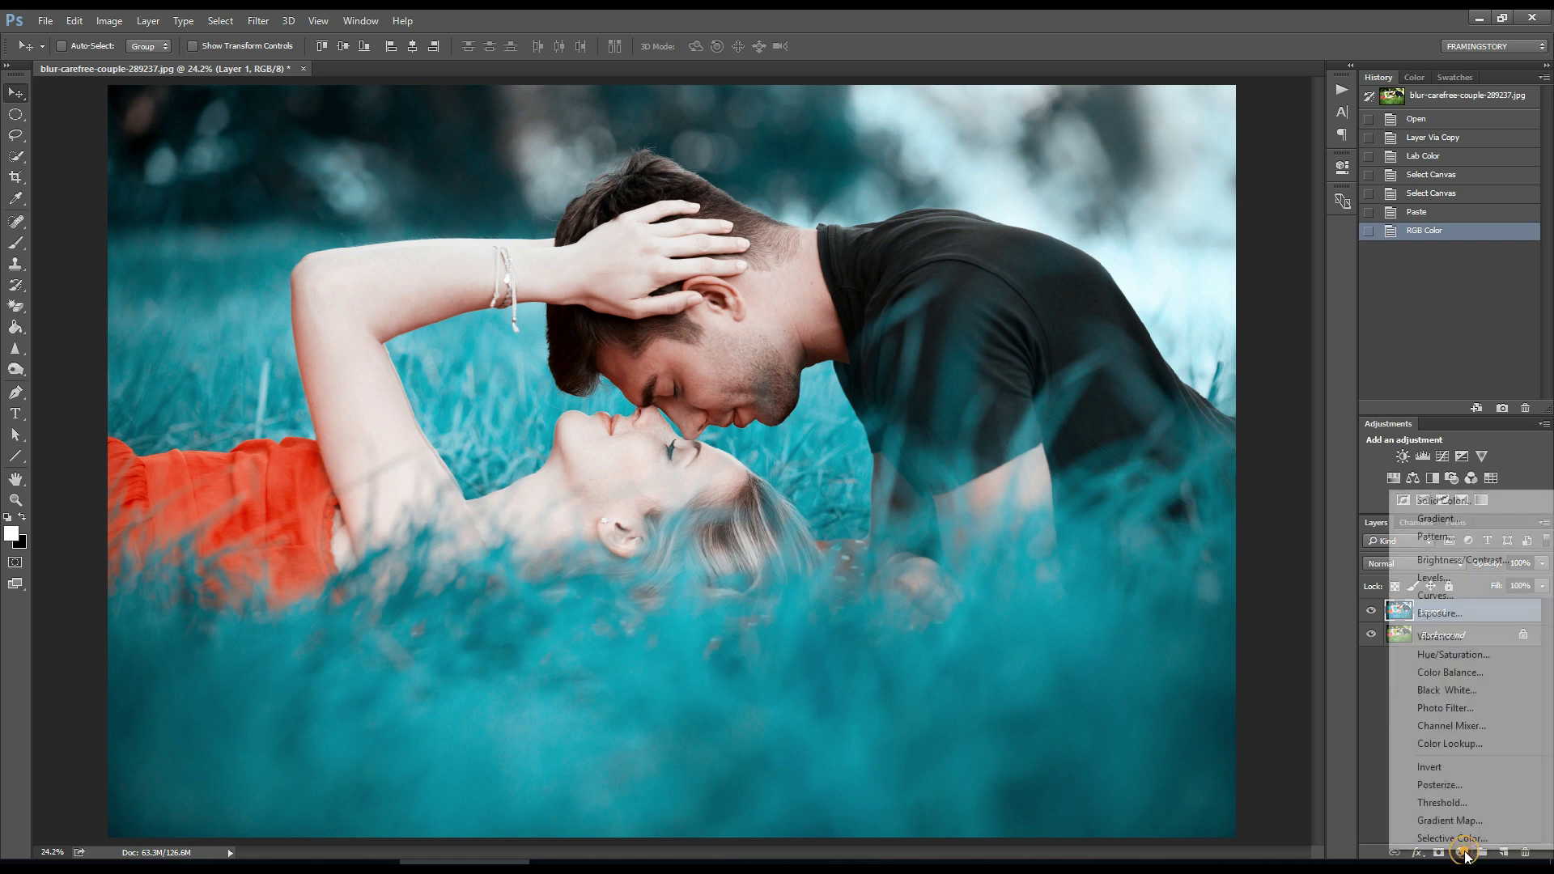
left_click(1453, 655)
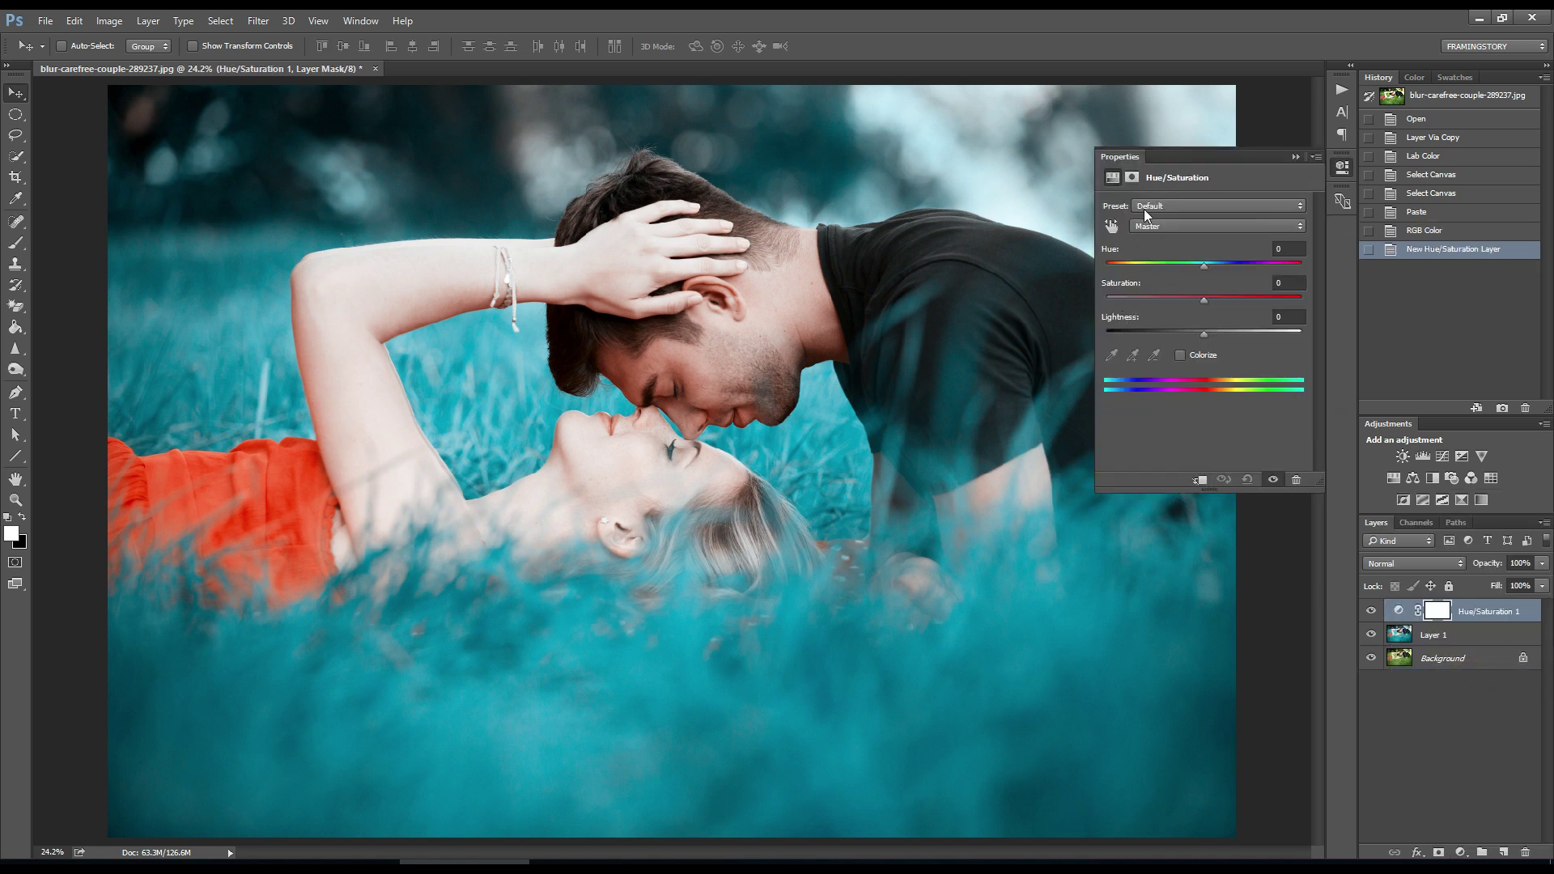
left_click(1279, 250)
type("6")
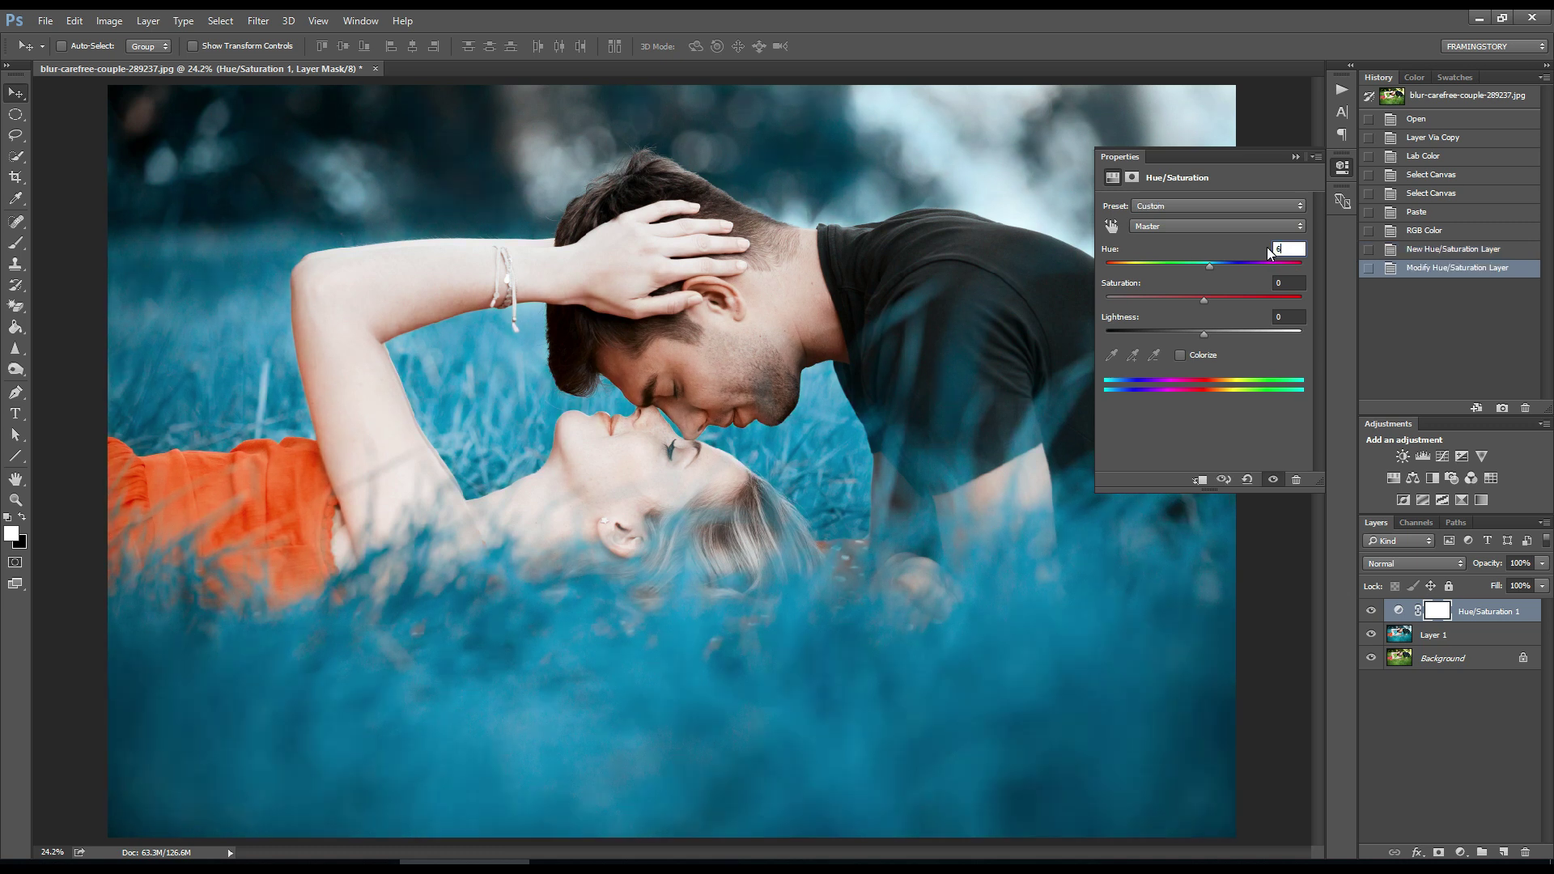
left_click(1295, 157)
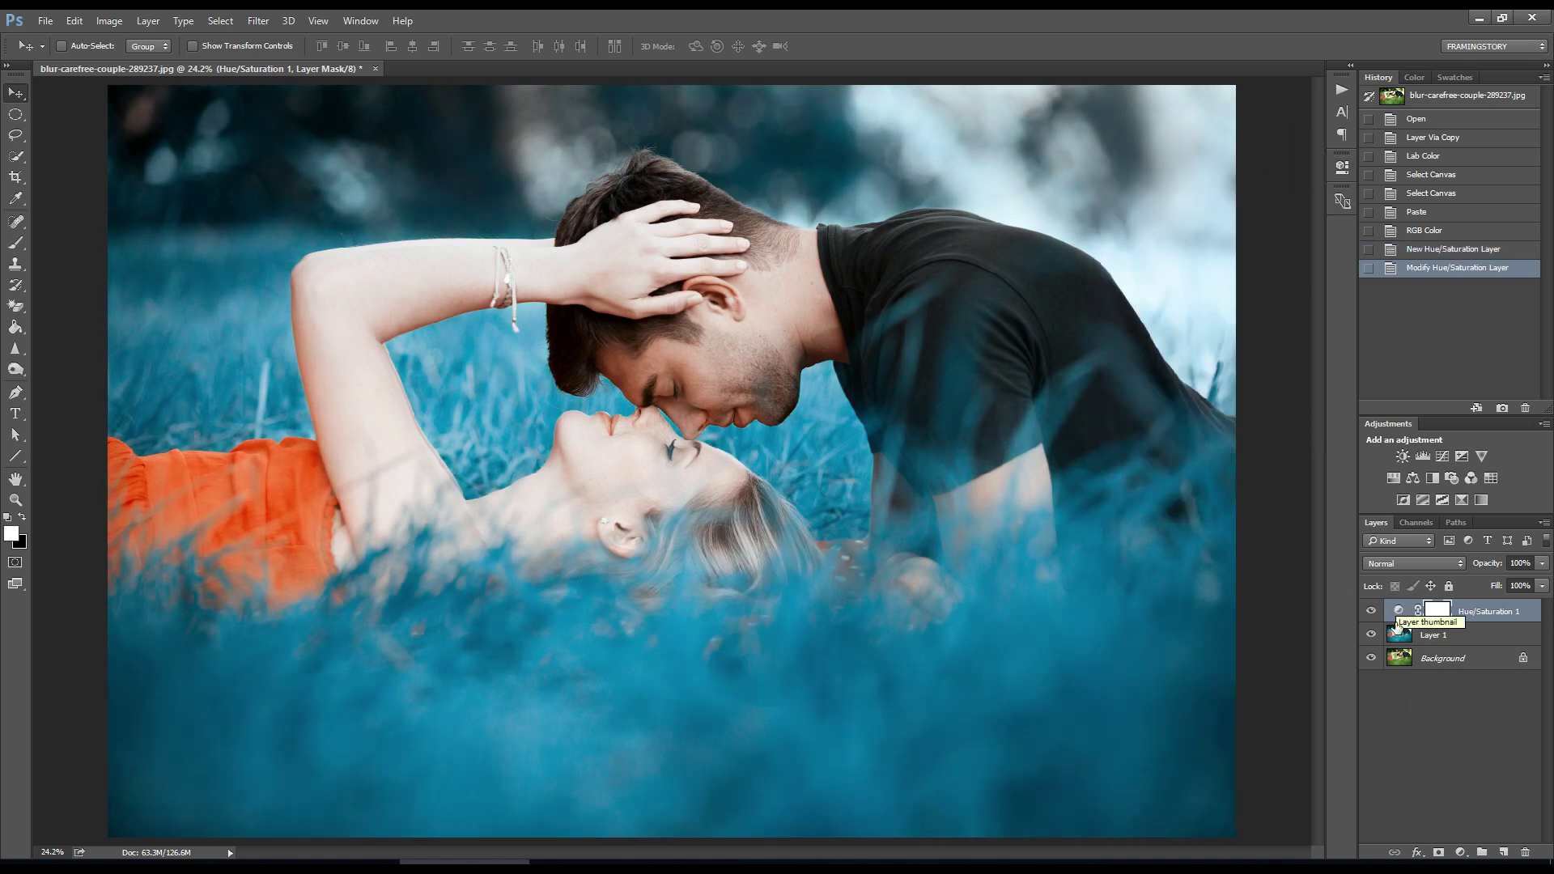
Add a Selective Color adjustment layer and, for the Reds, set Cyan to -98% and raise Yellow
left_click(1461, 854)
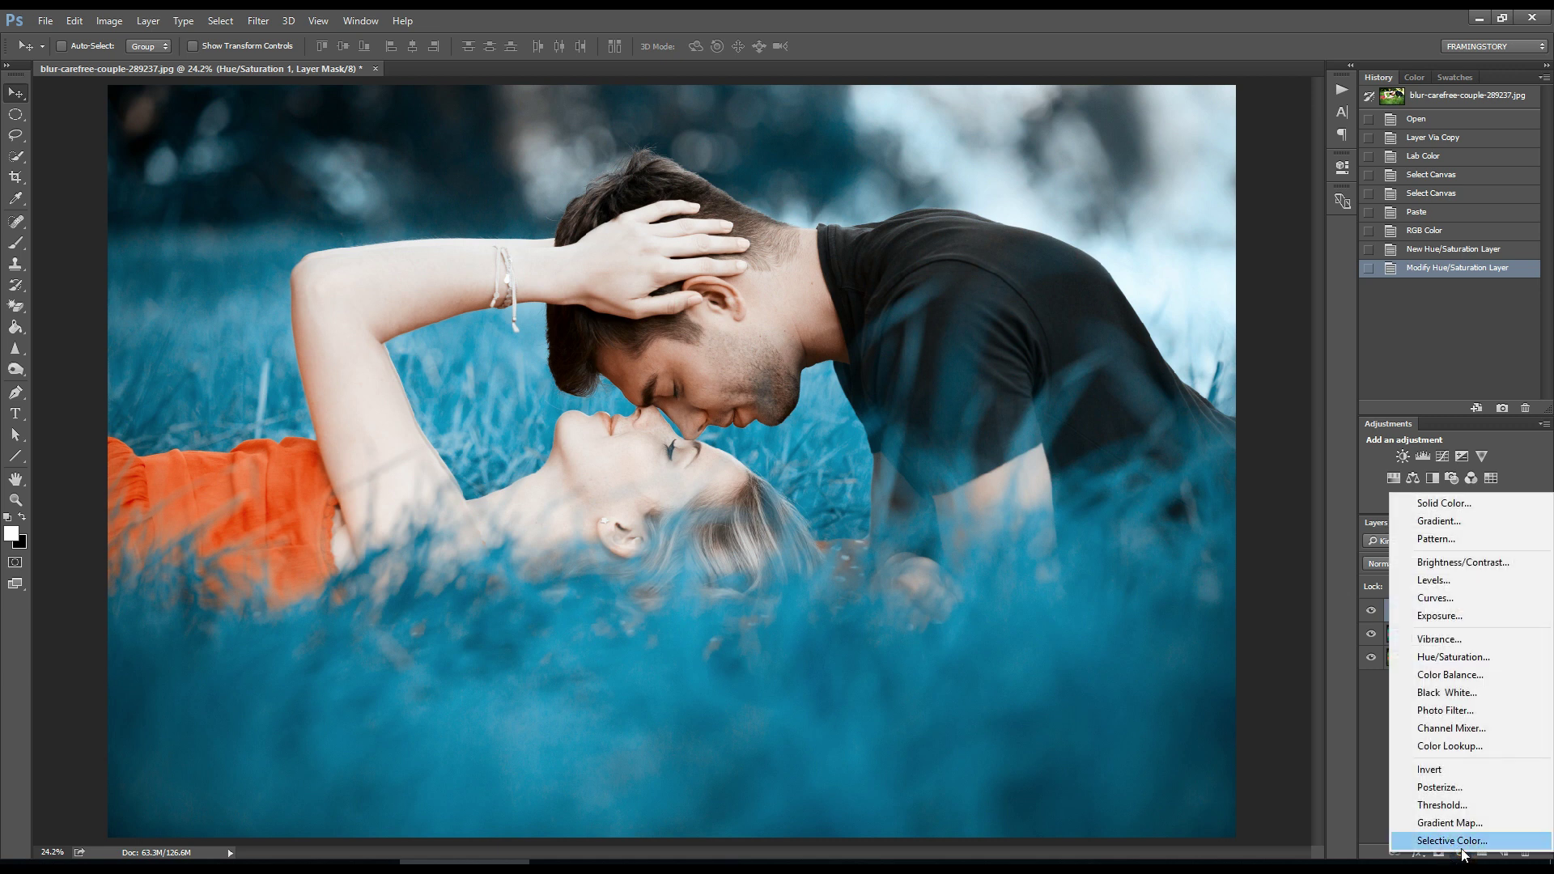
left_click(1453, 842)
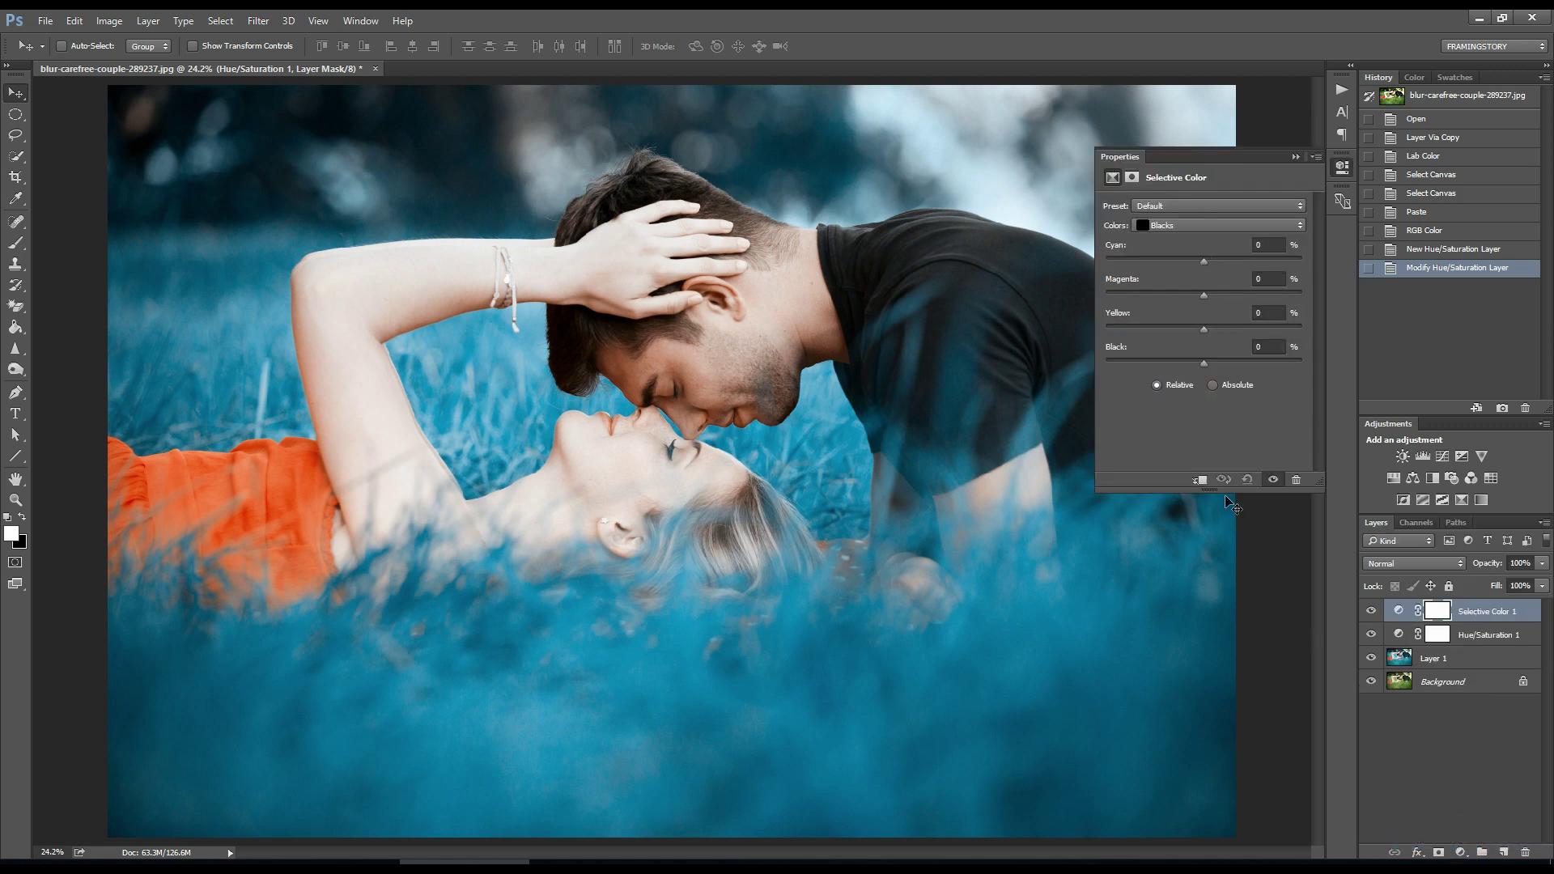
left_click(1184, 225)
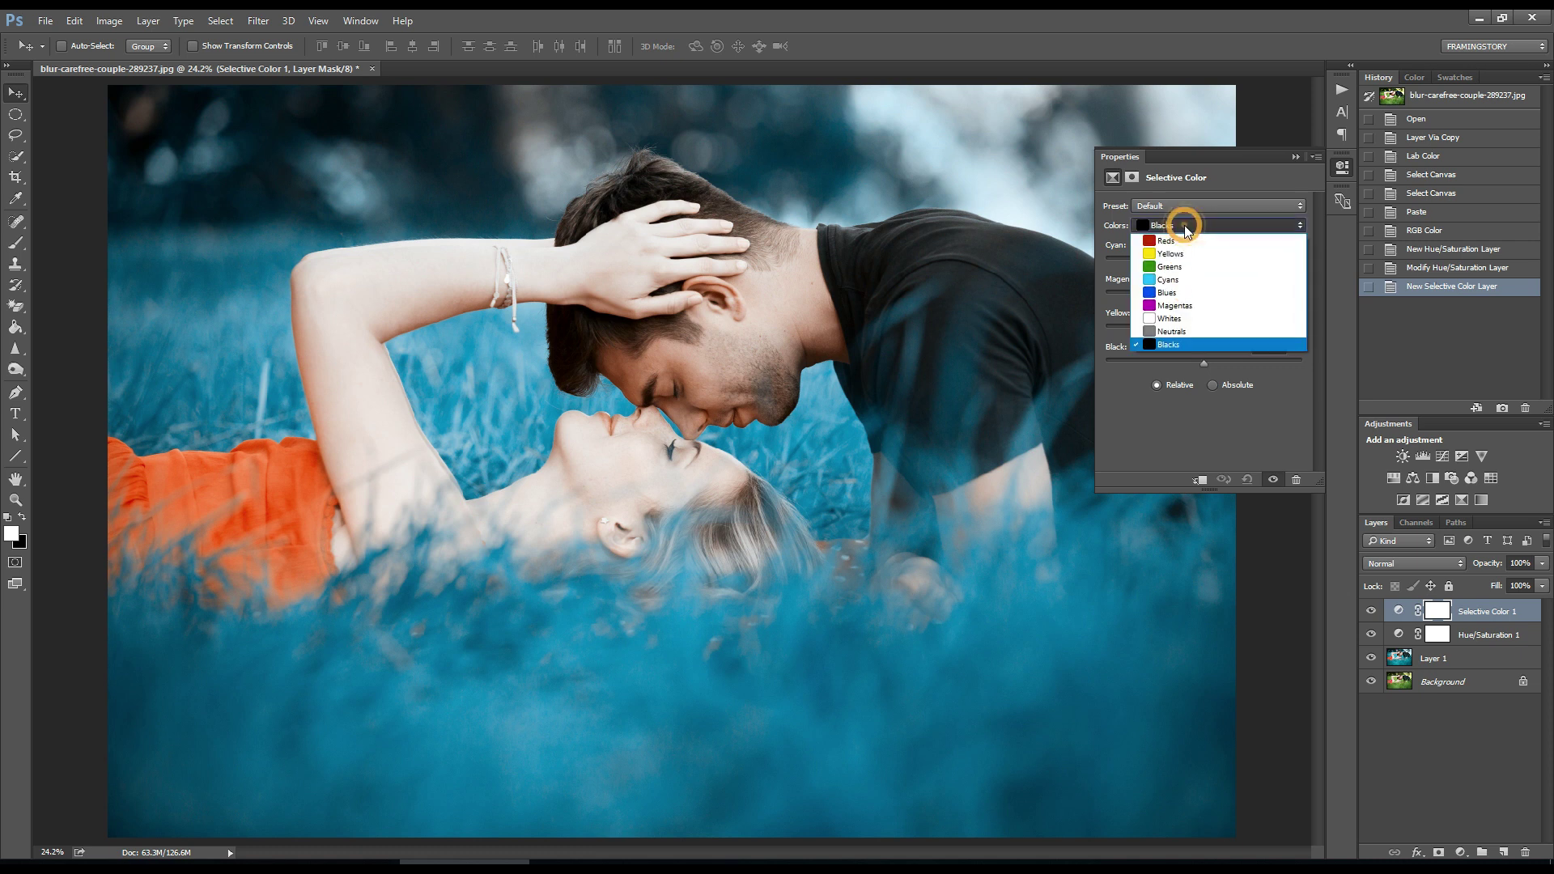
left_click(1197, 239)
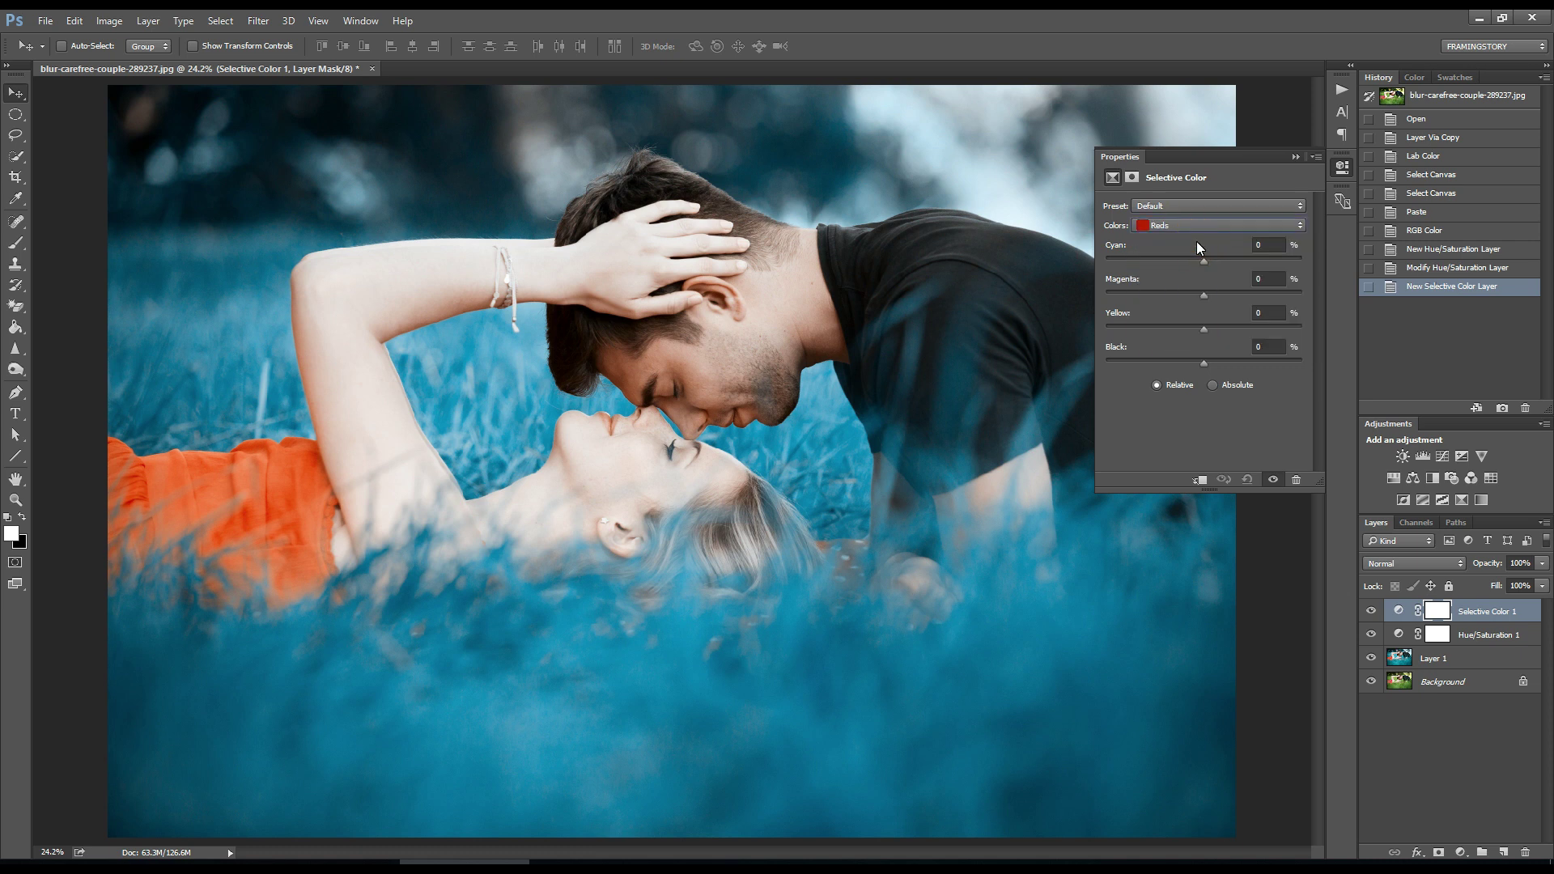
left_click(1118, 258)
left_click_drag(1108, 260, 1107, 260)
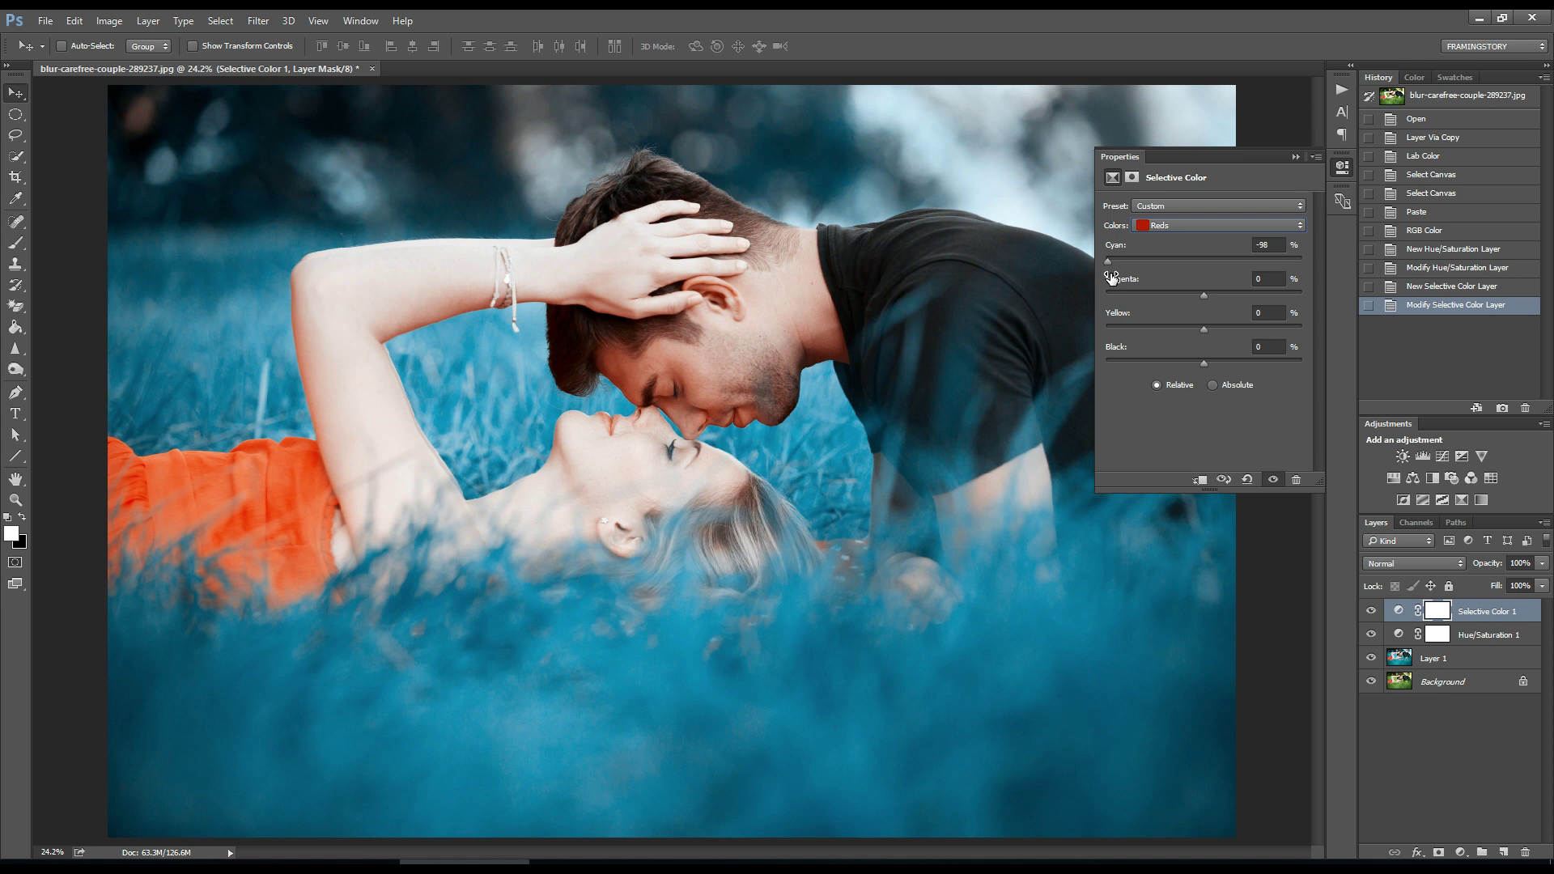
left_click(1244, 327)
In the Selective Color adjustment, set the Blacks to Cyan +7% and Magenta +5%, and slightly lower Yellow
left_click(1204, 225)
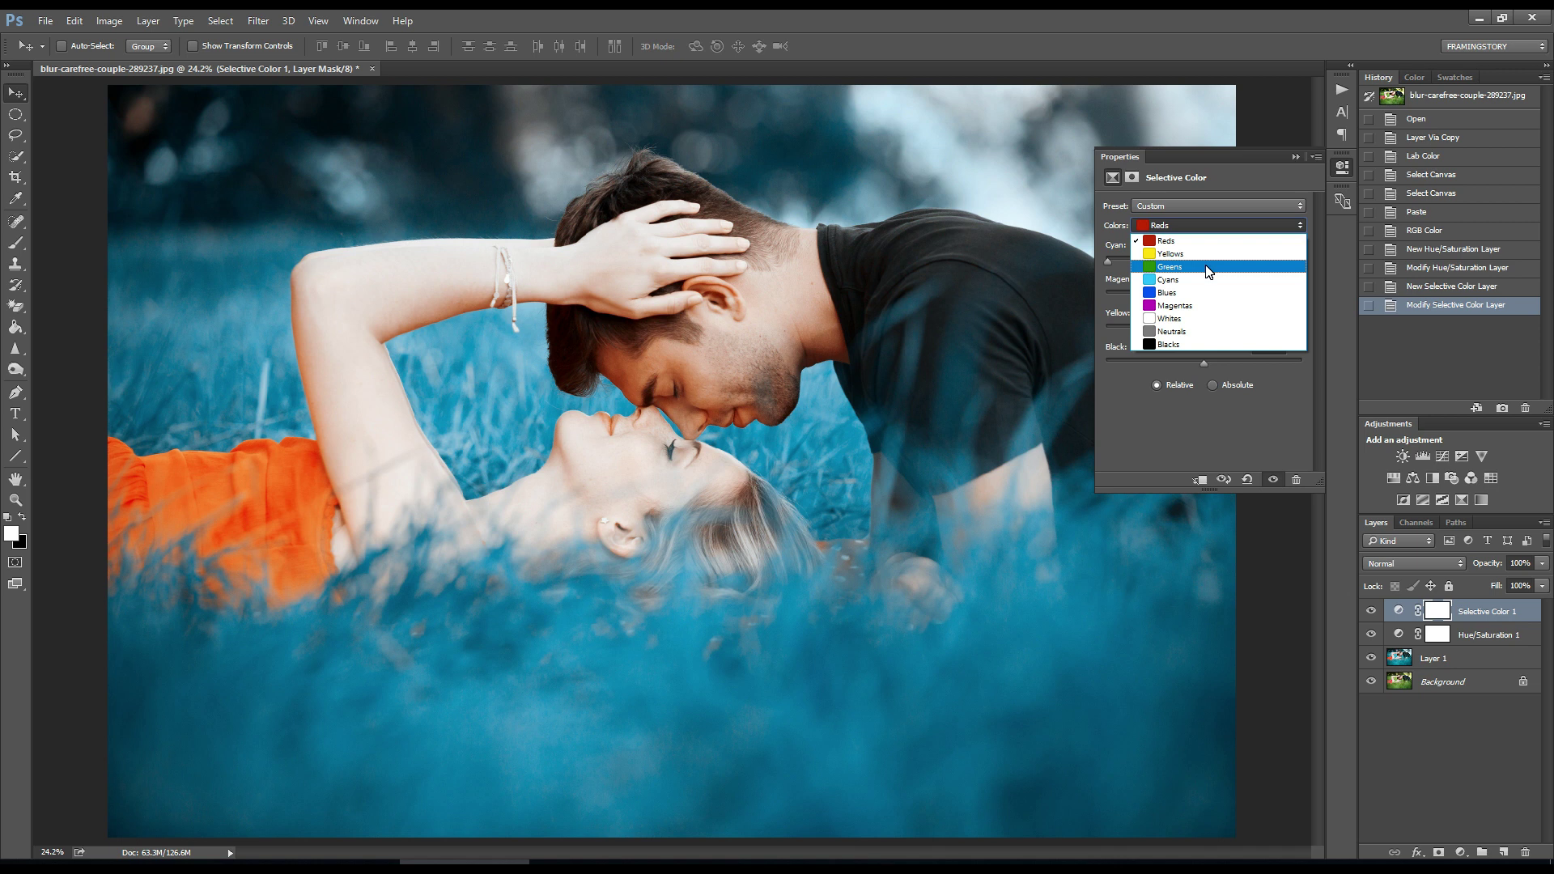
left_click(1191, 343)
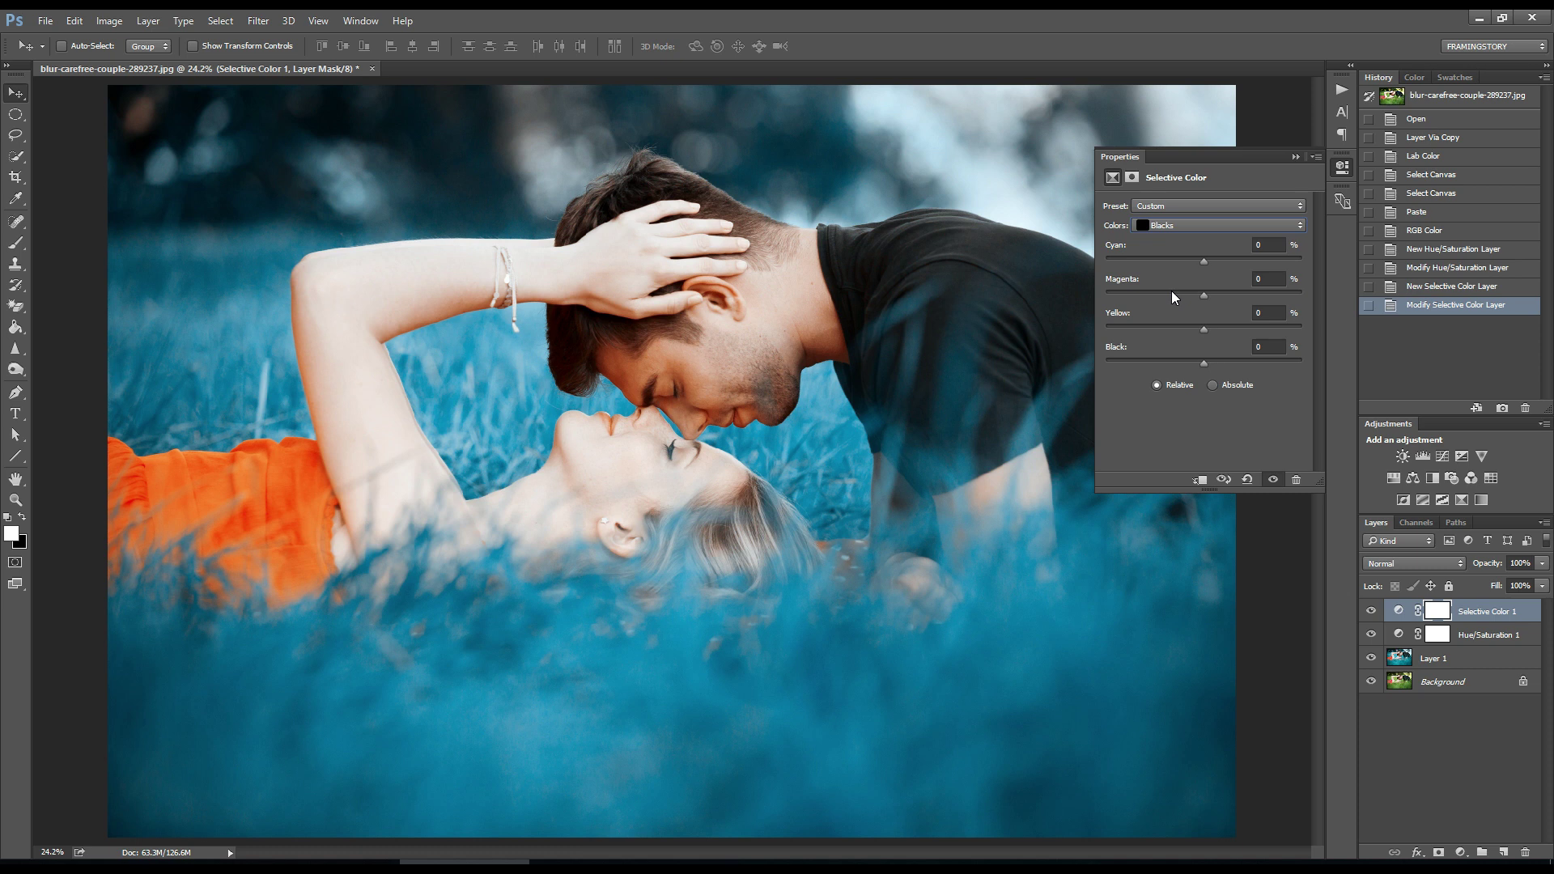
left_click(1212, 260)
left_click(1202, 296)
left_click_drag(1202, 295, 1211, 300)
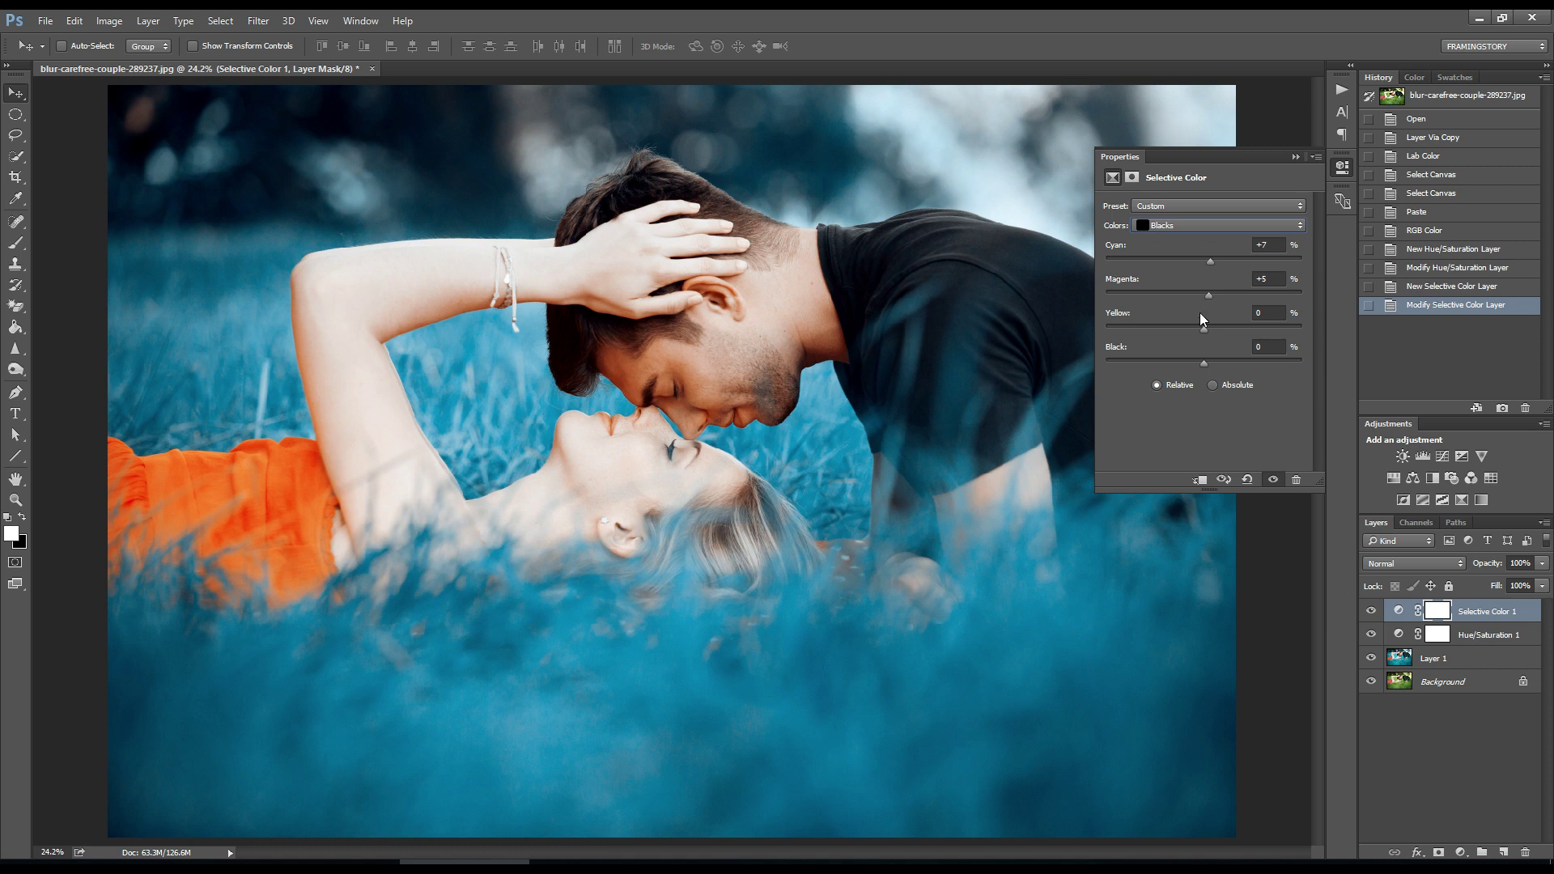
left_click(1194, 328)
left_click_drag(1195, 329, 1197, 328)
left_click(1296, 158)
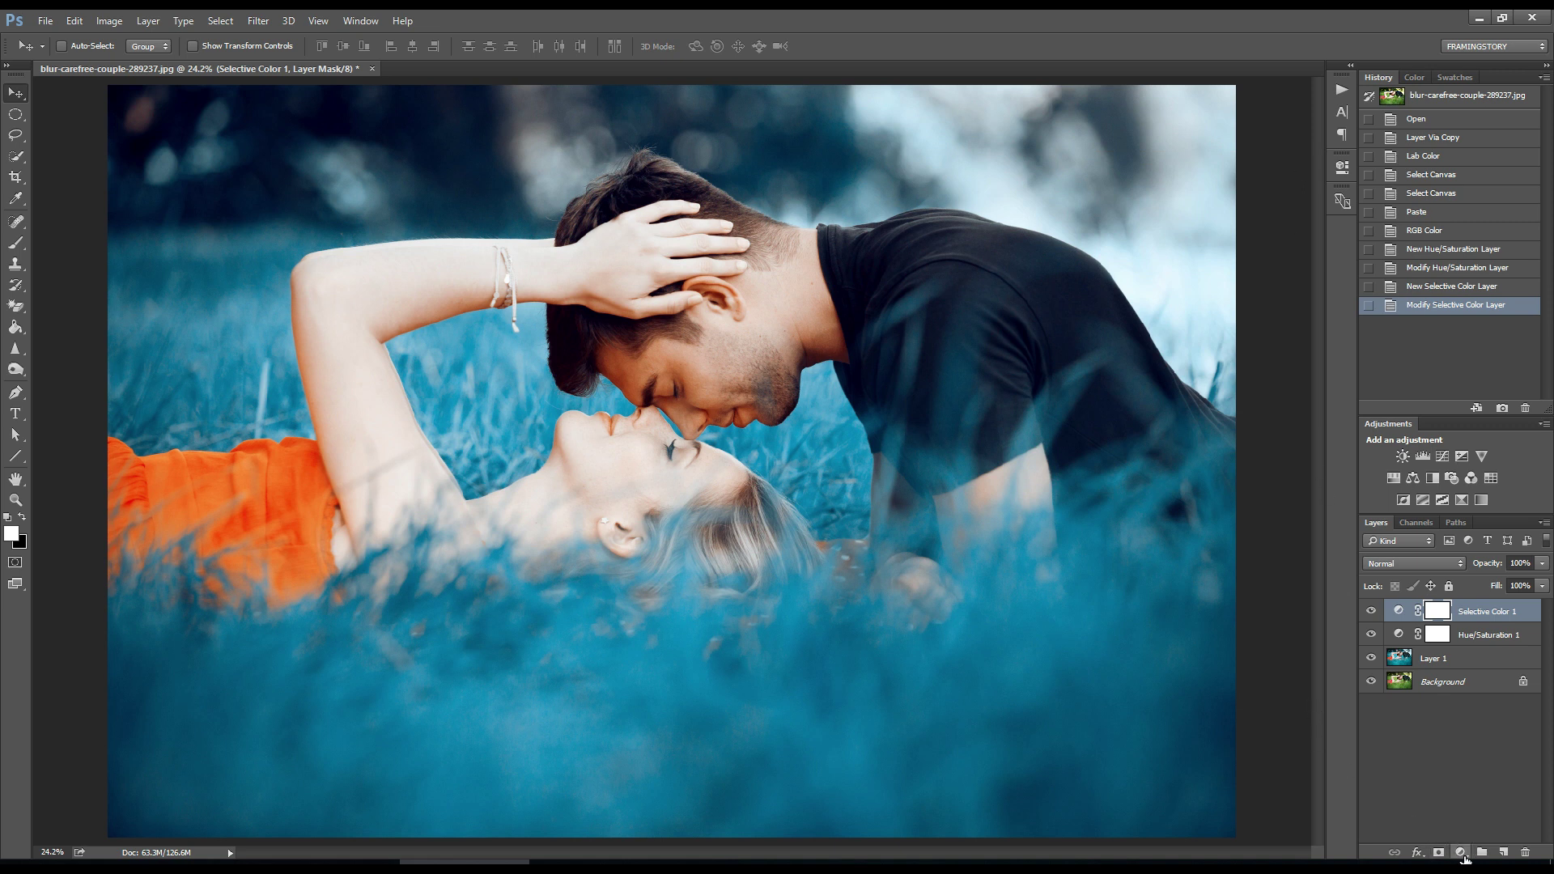
Add a Curves adjustment layer with a raised black point and a midtone point at input 97, output 81
left_click(1461, 852)
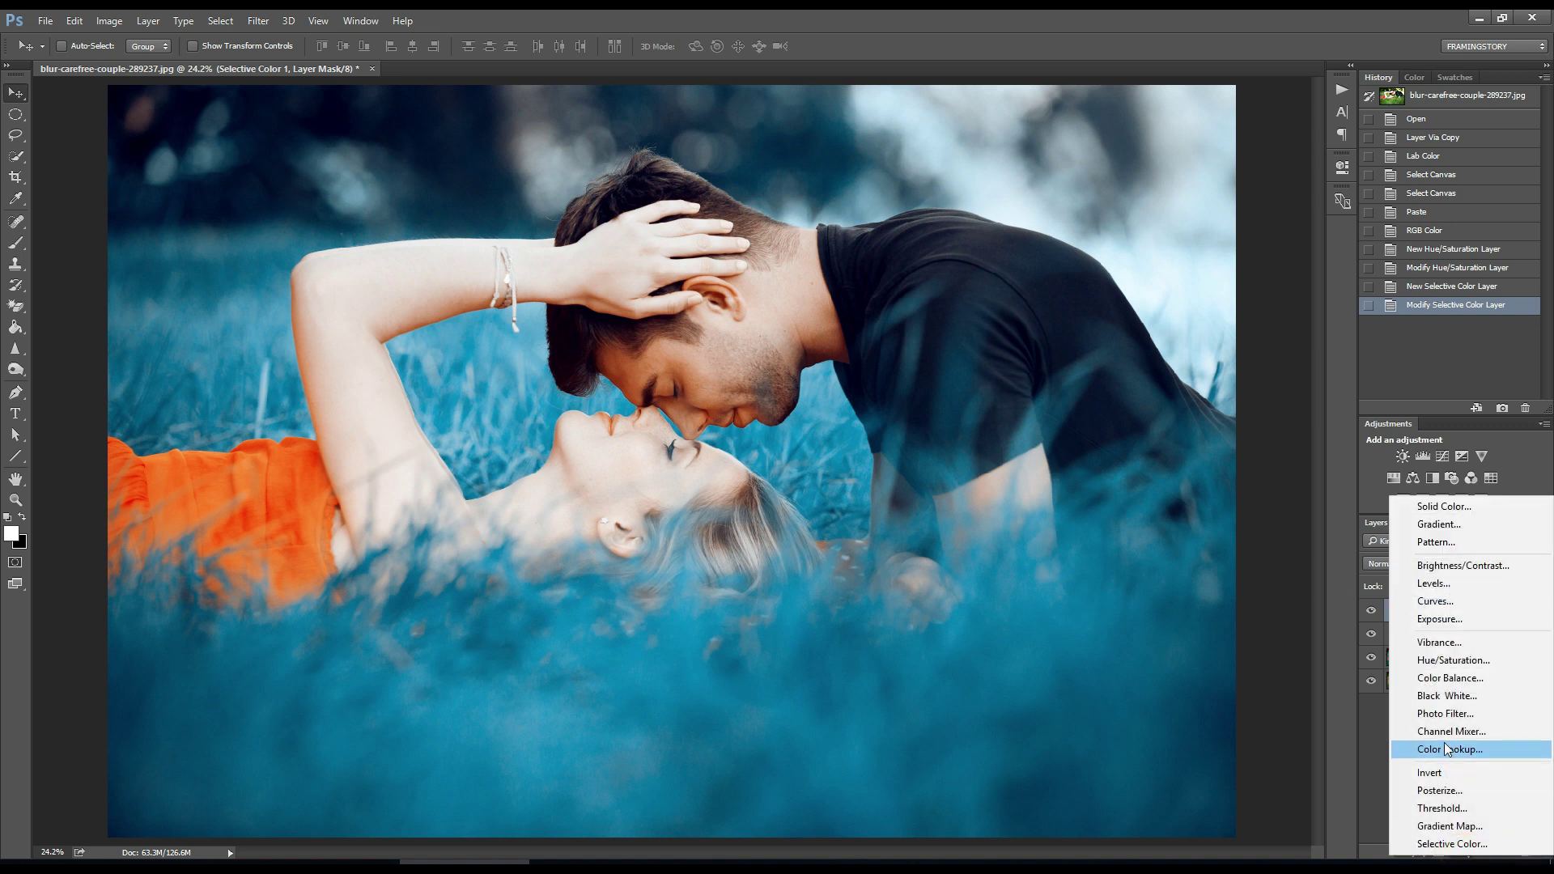
left_click(1462, 605)
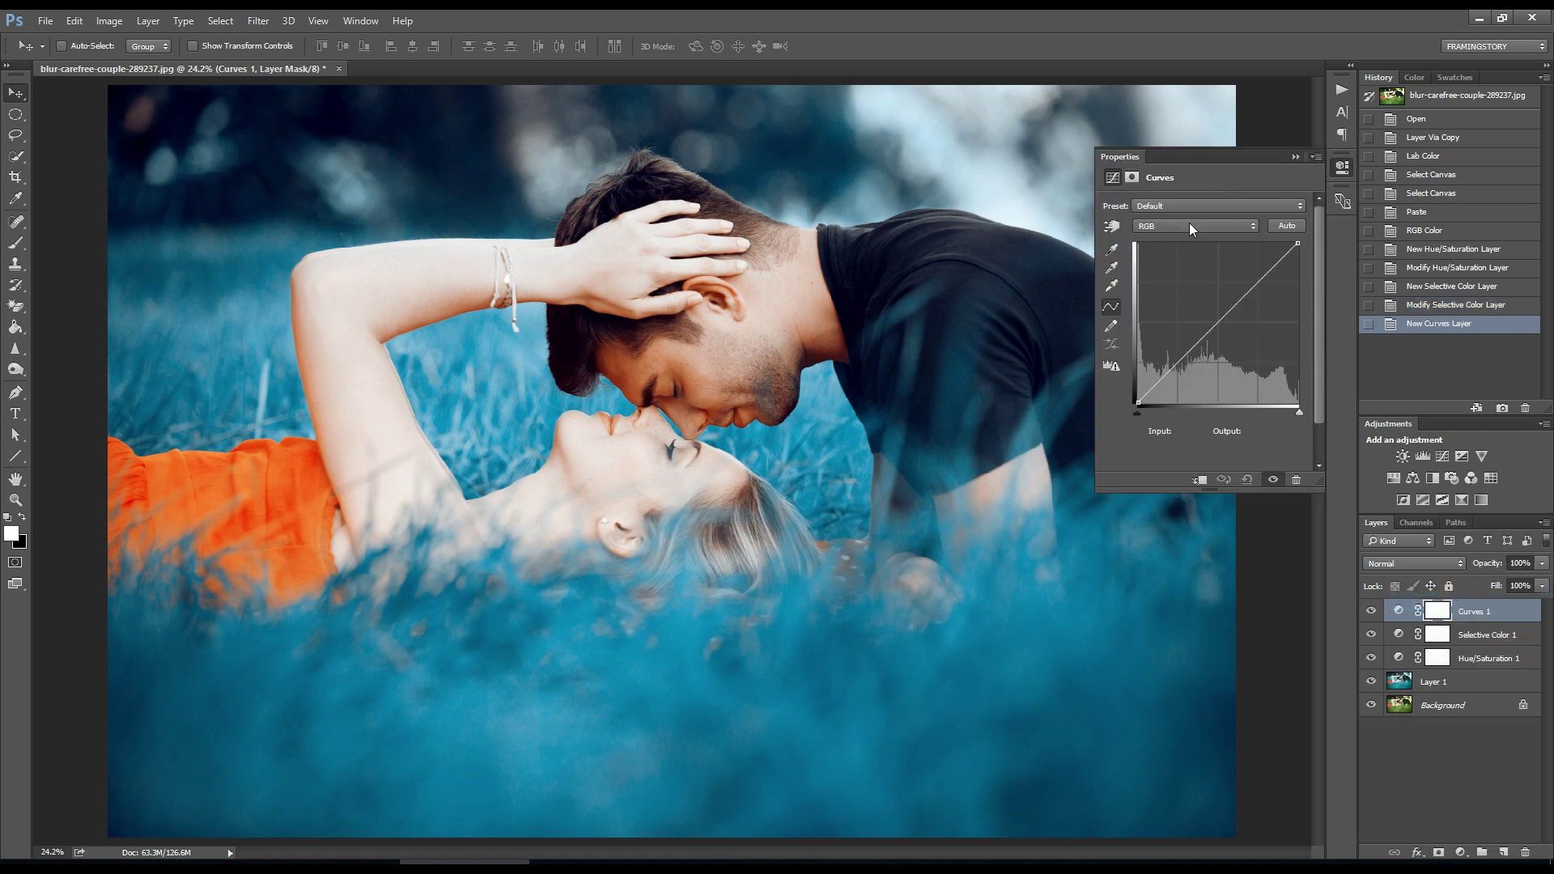
left_click(1139, 402)
left_click_drag(1140, 403, 1200, 352)
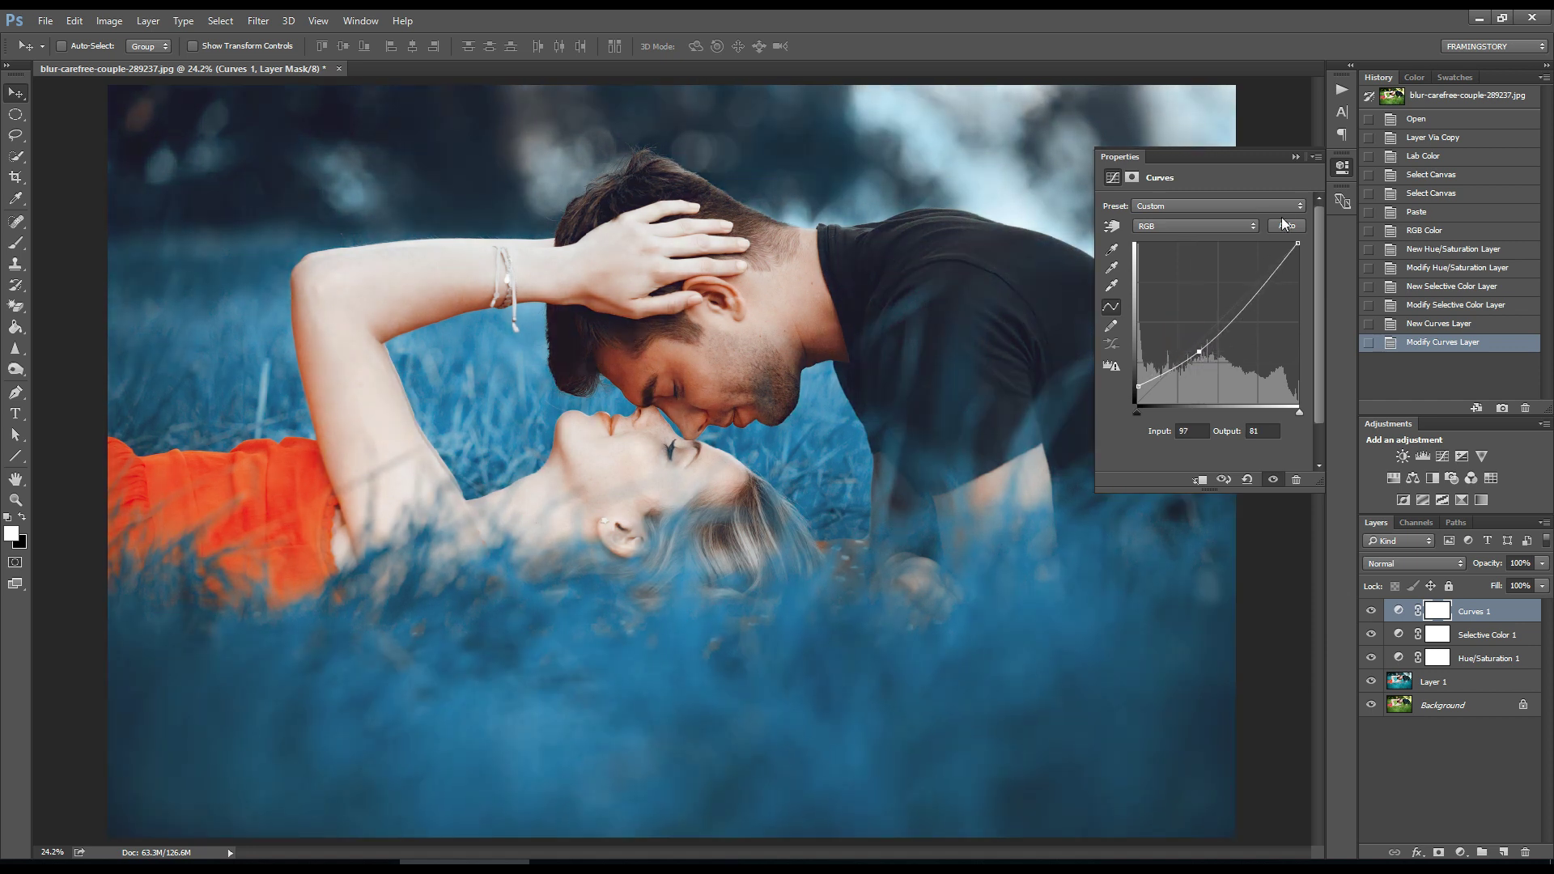
left_click(1295, 157)
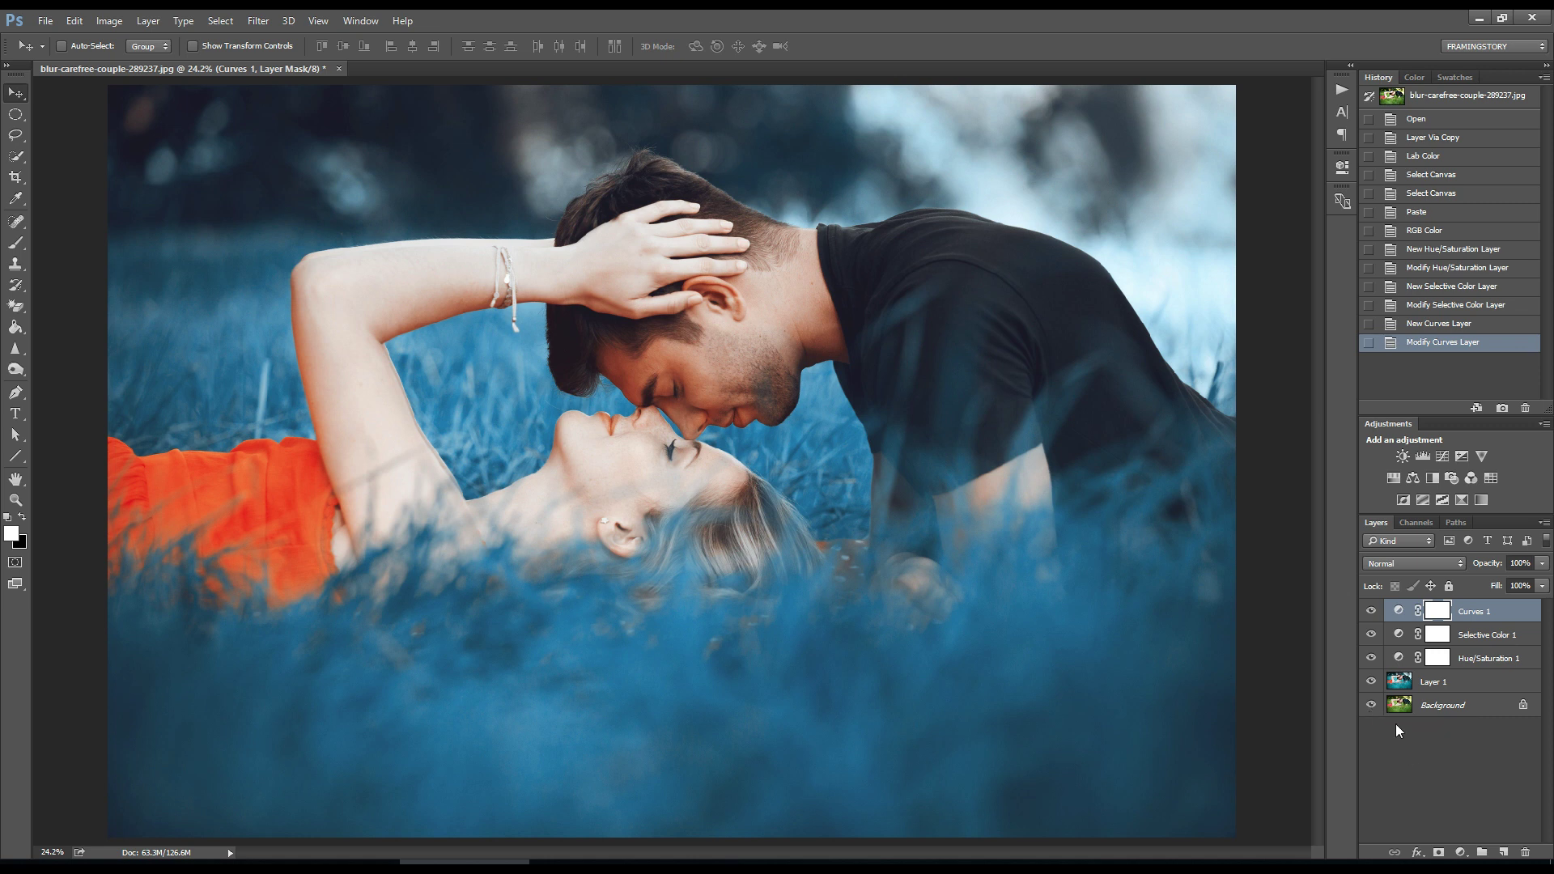
Add a Gradient Fill layer above the Curves layer using the Neutral Density gradient preset
left_click(1461, 854)
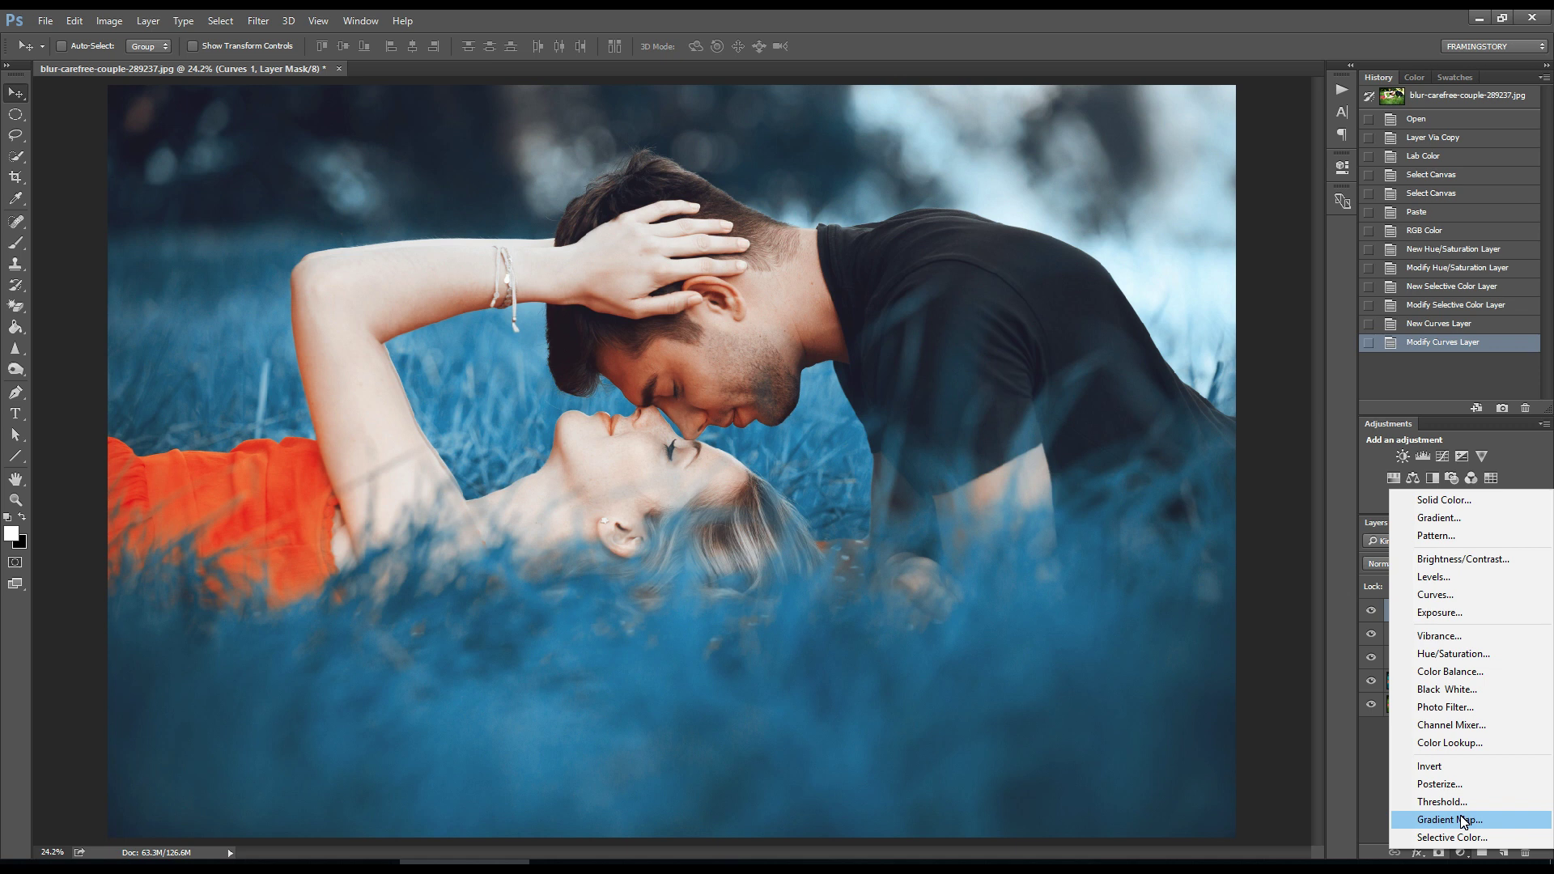
left_click(1479, 517)
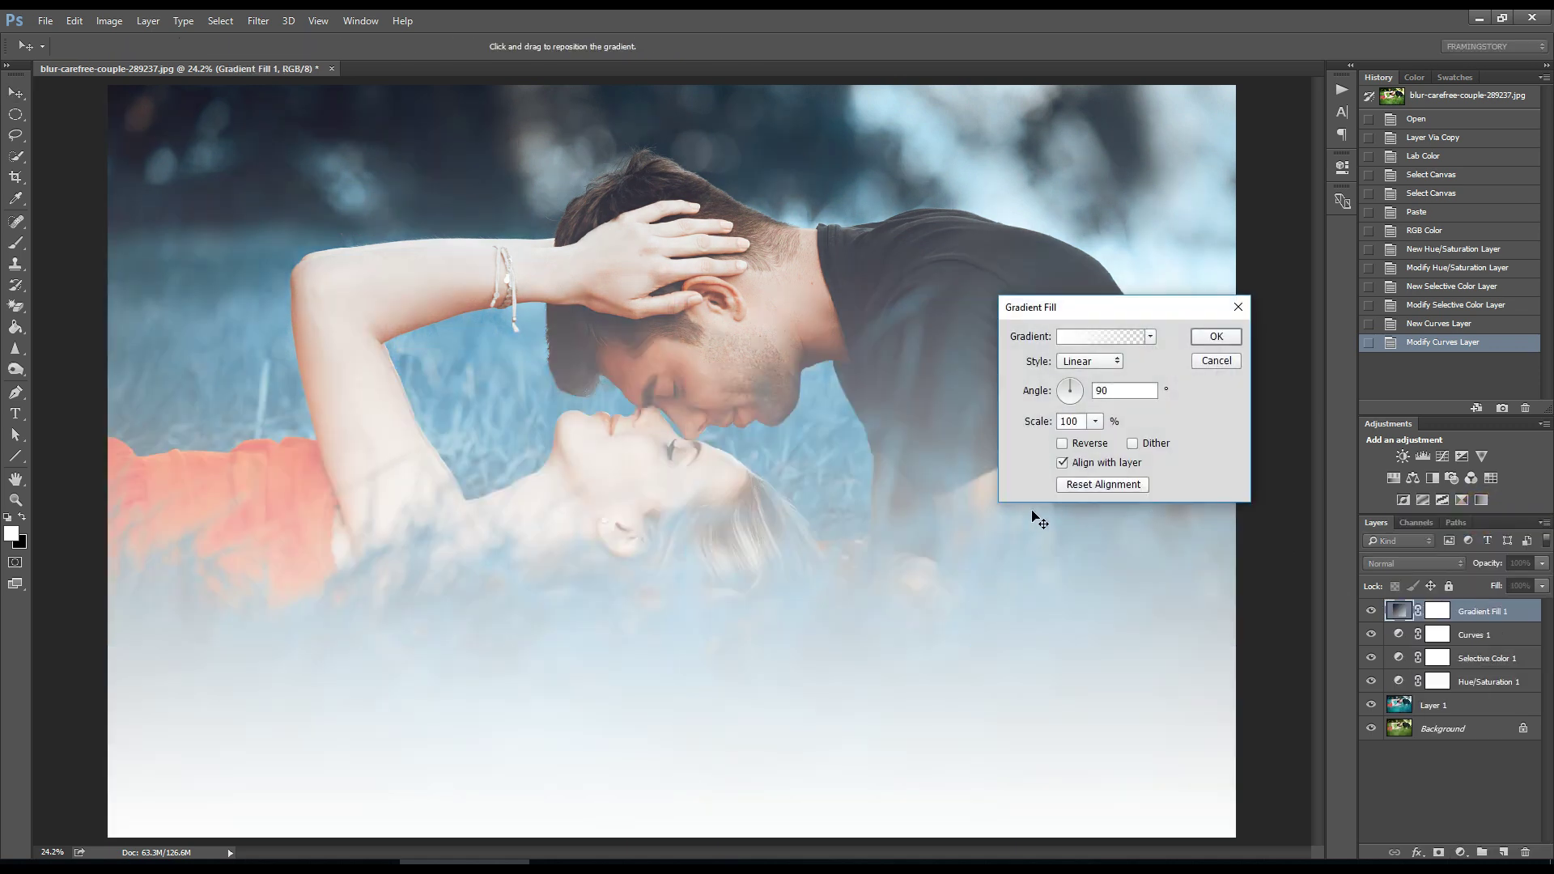
left_click(1101, 338)
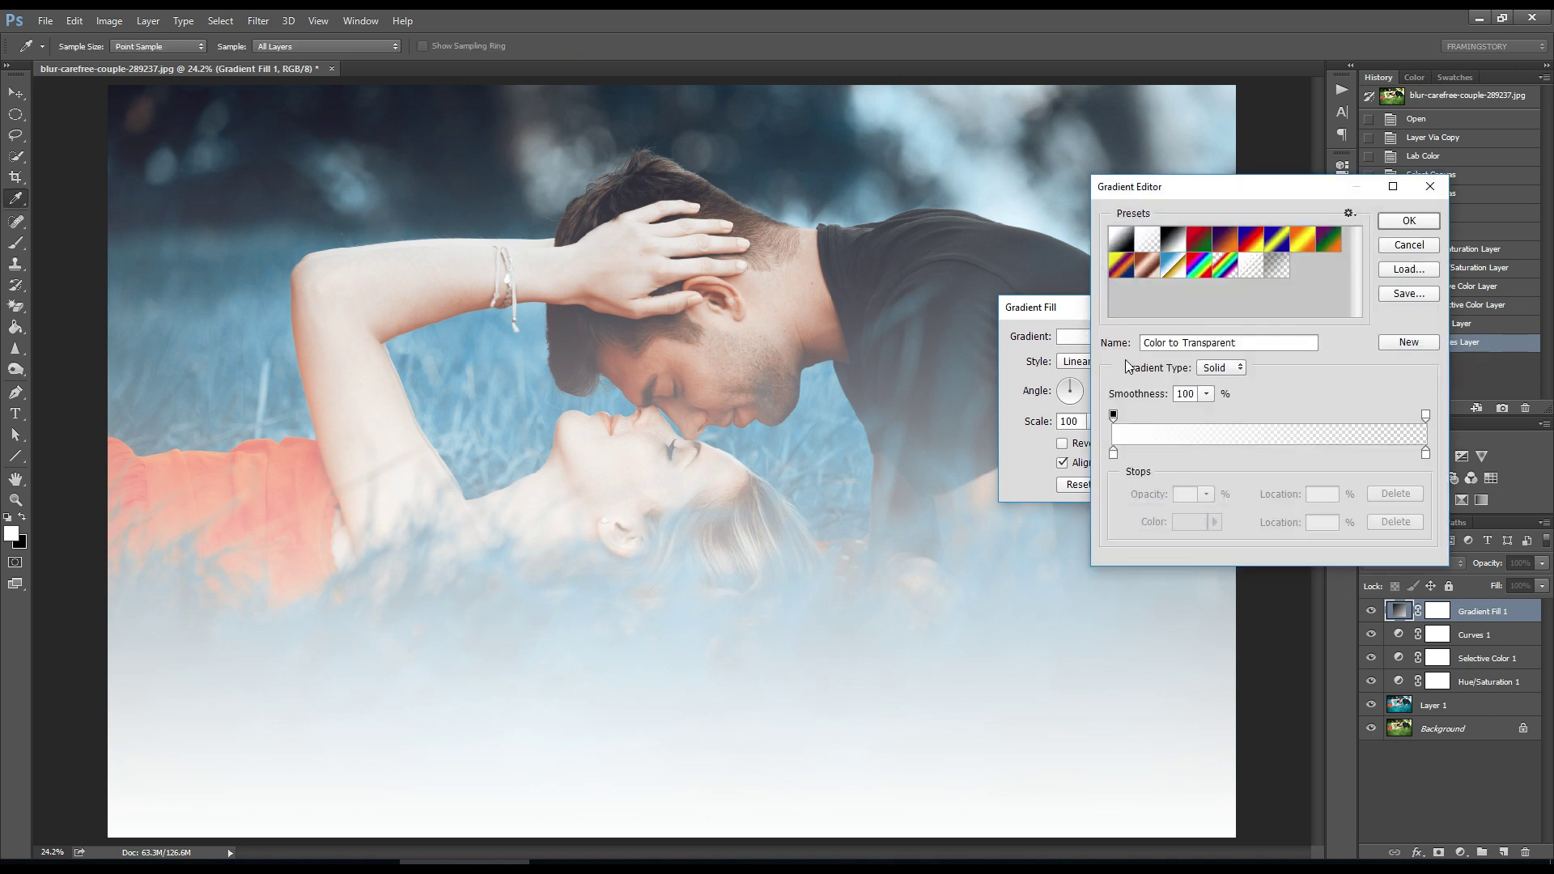
left_click(1278, 275)
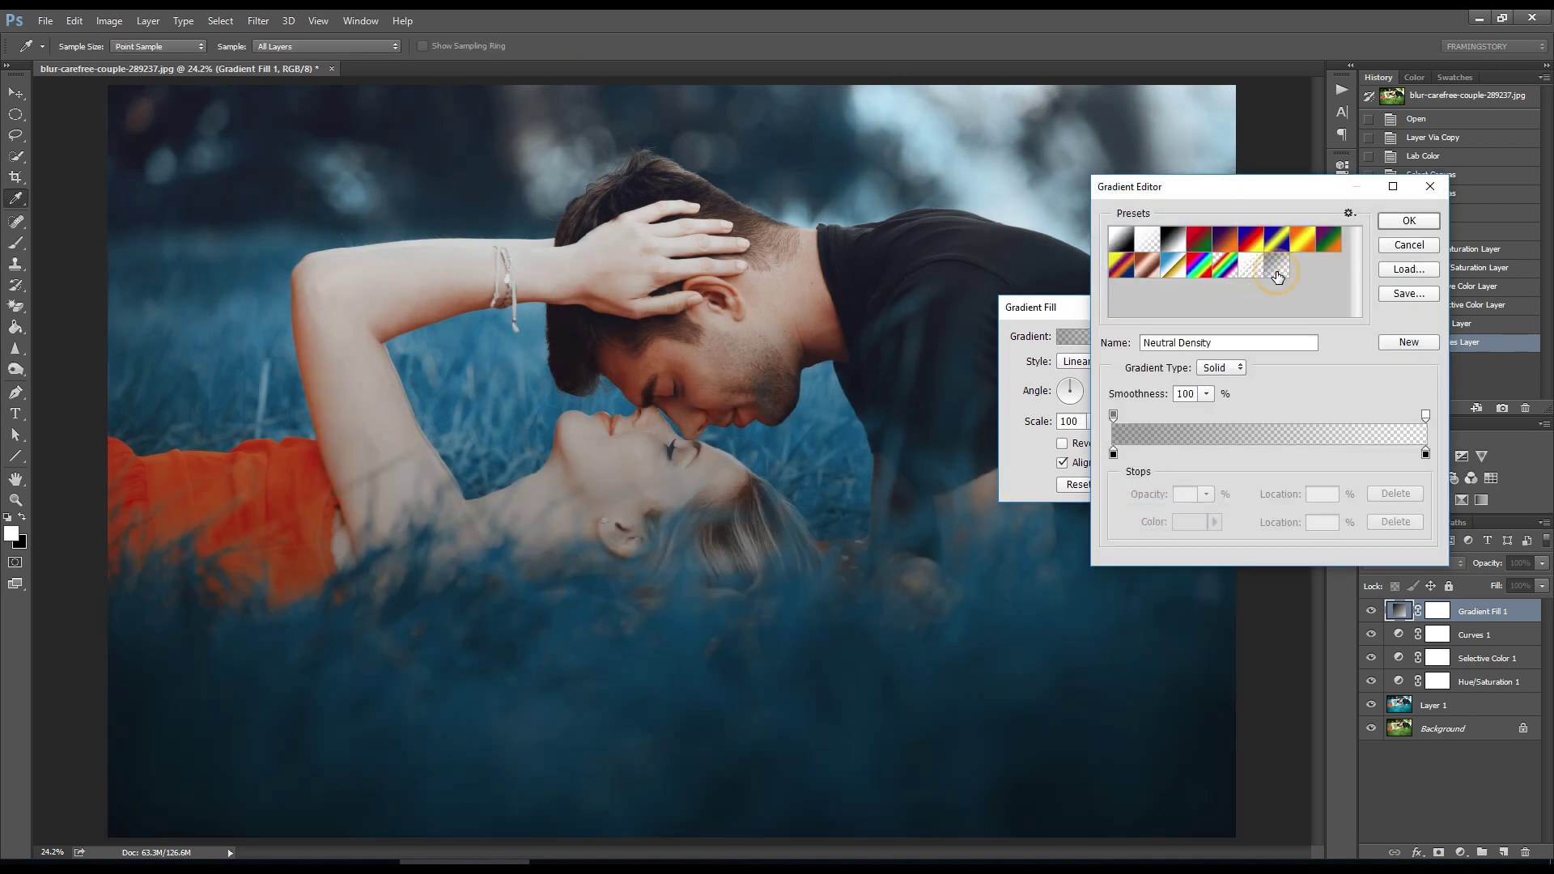
left_click(1392, 221)
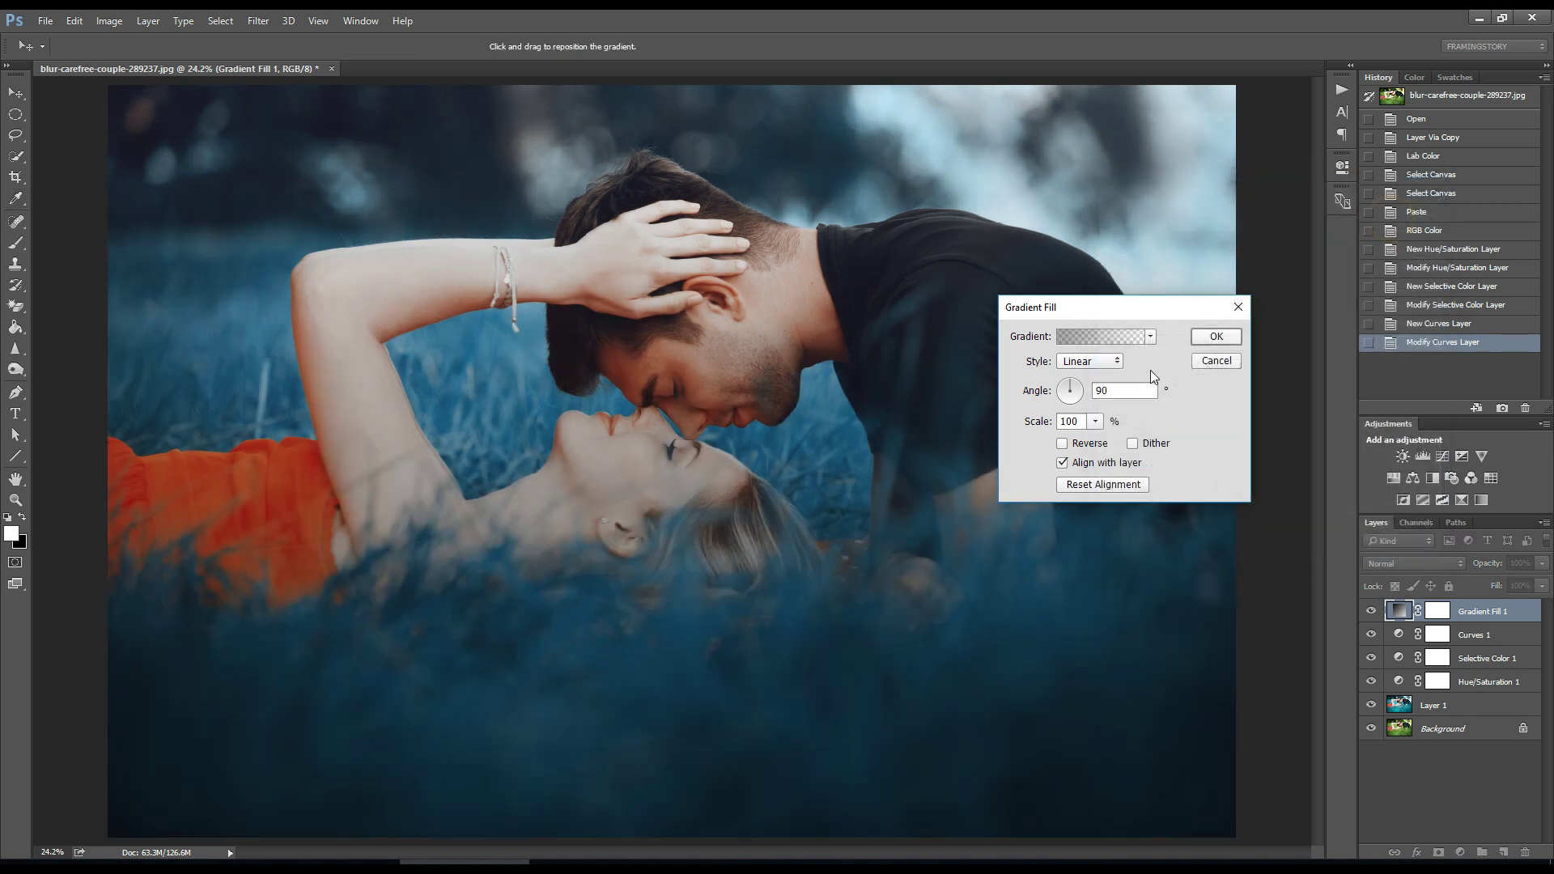
Make the gradient fill a reversed Radial gradient with its scale set to 268%
left_click(1089, 364)
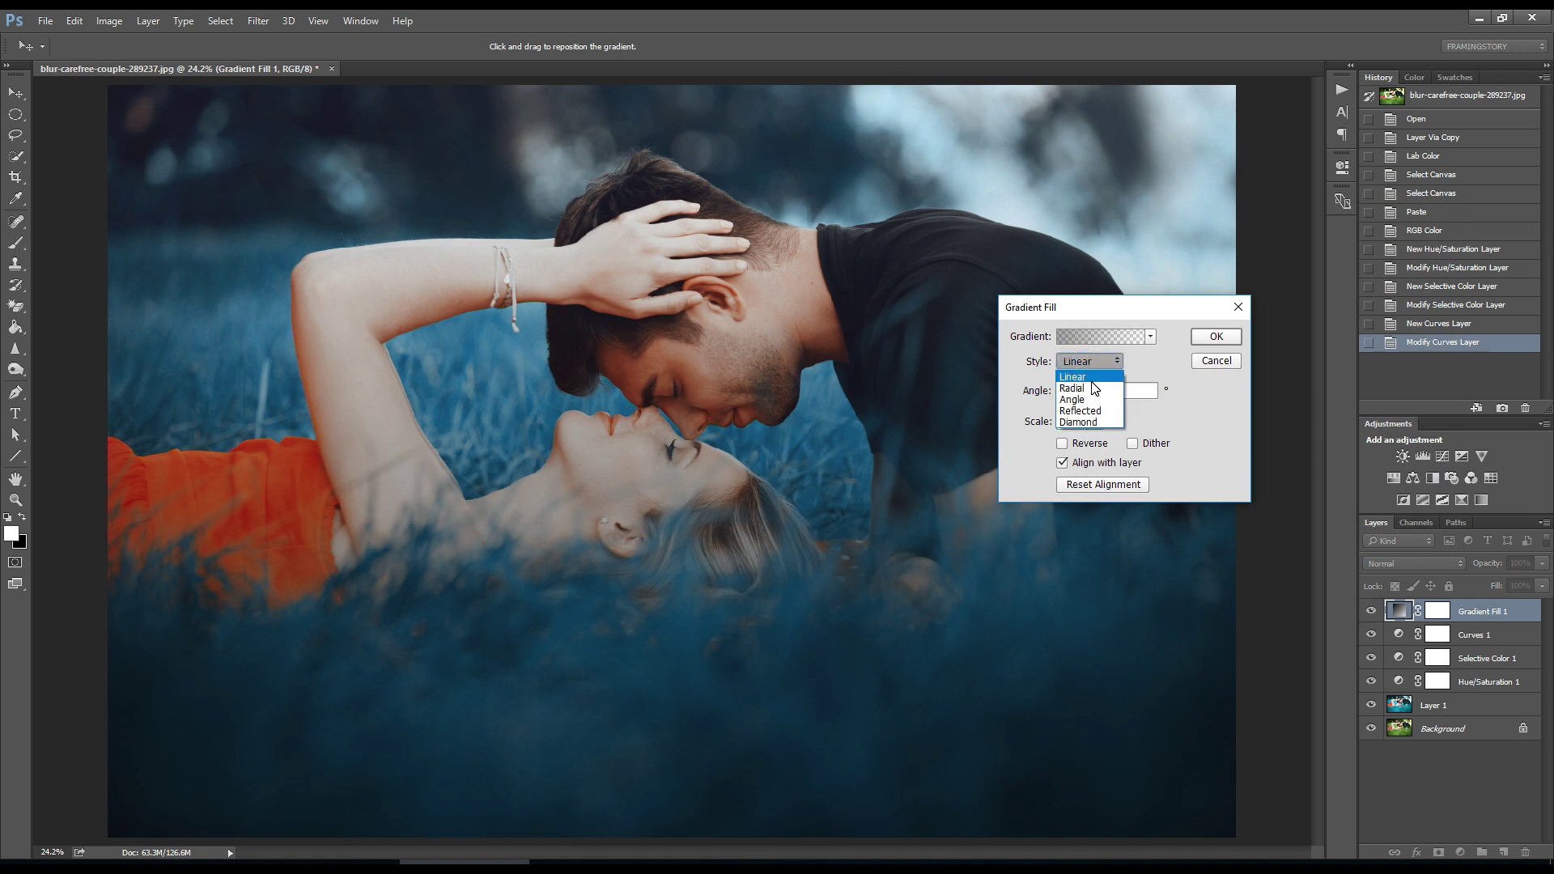
left_click(1079, 388)
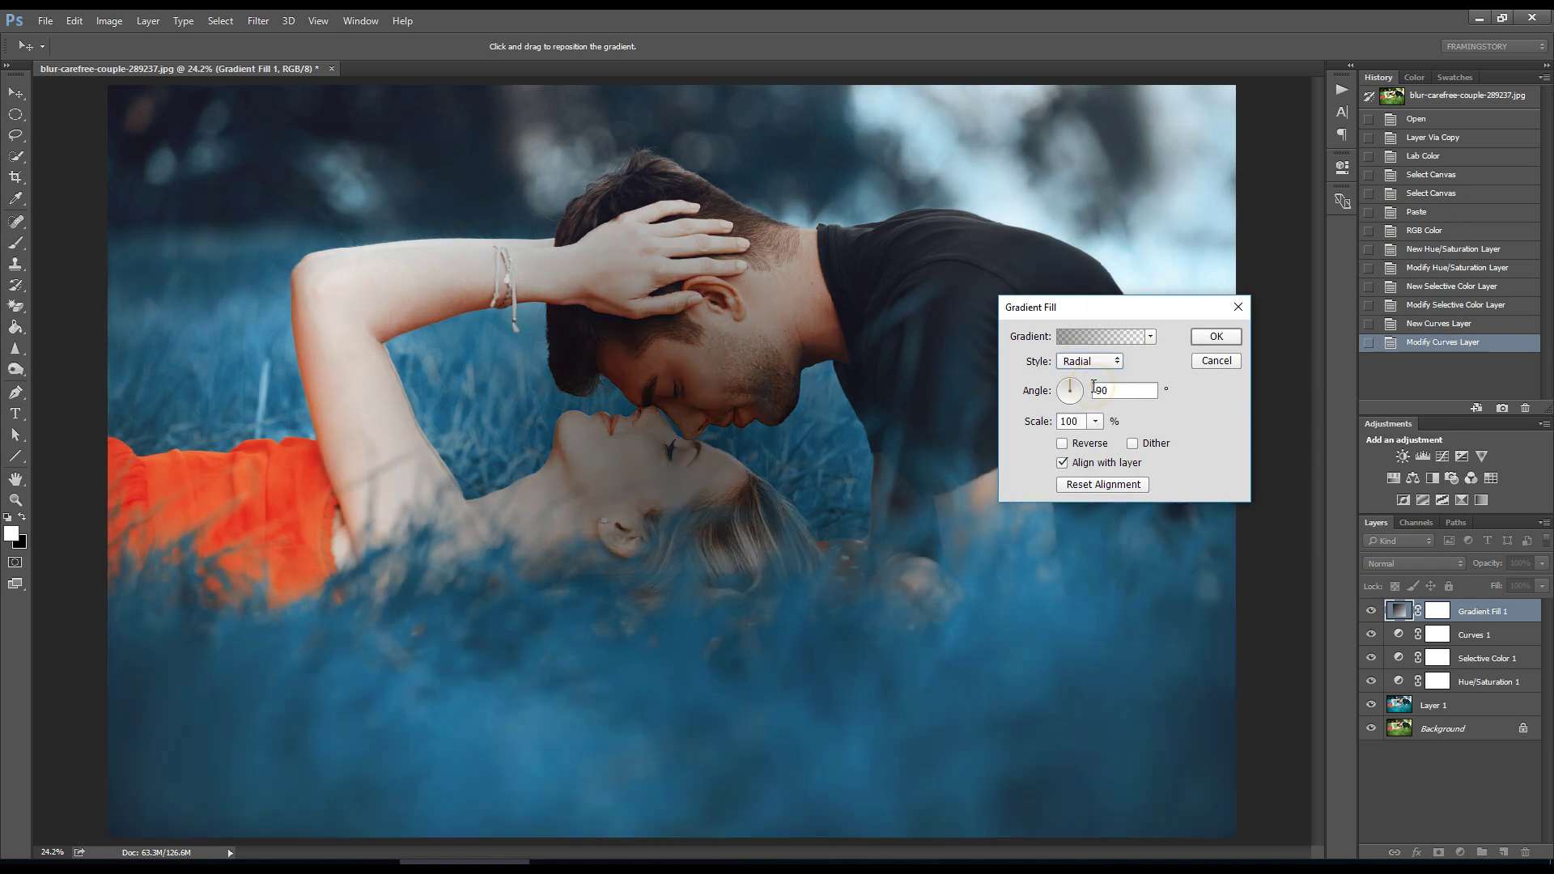
left_click(1063, 443)
left_click(1094, 421)
left_click_drag(1097, 441, 1111, 444)
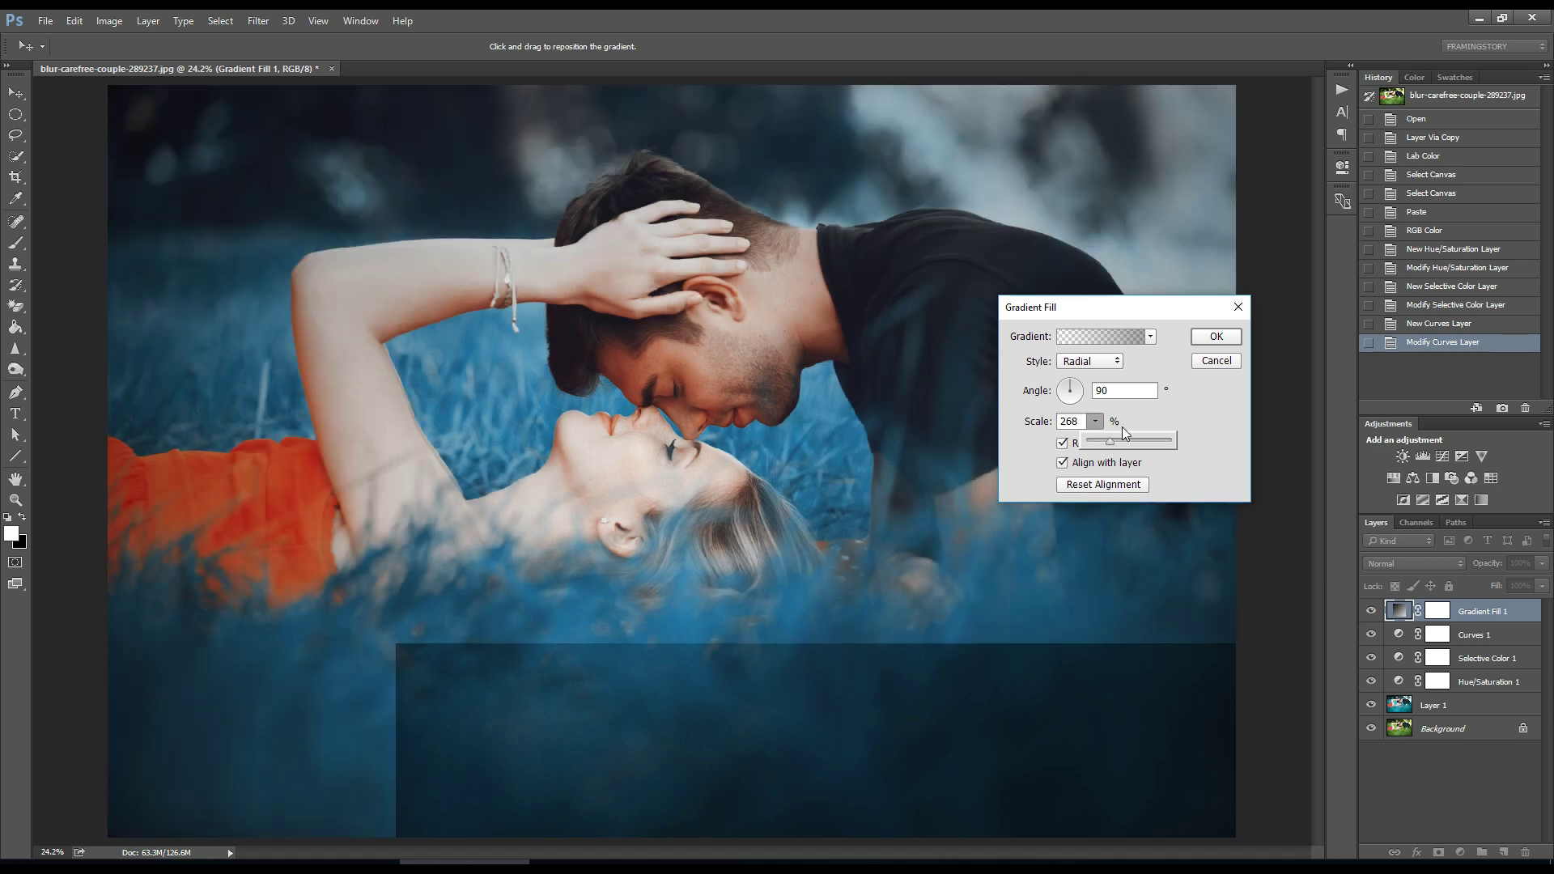
left_click(1216, 337)
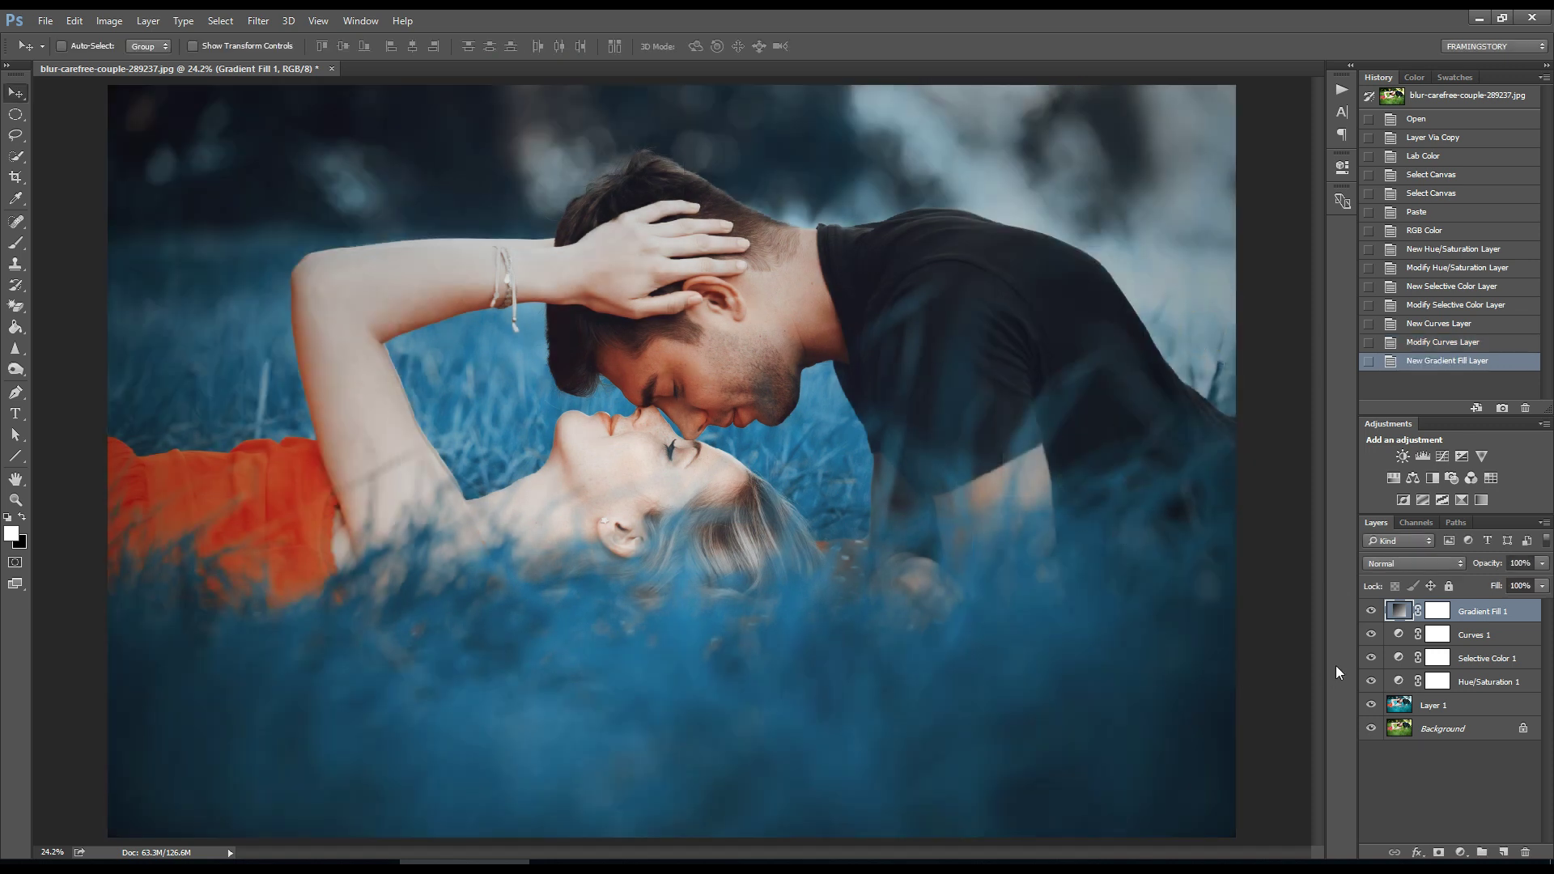
Lower the Gradient Fill layer's opacity to 35%, and compare the graded image with the original Background photo
left_click(1543, 564)
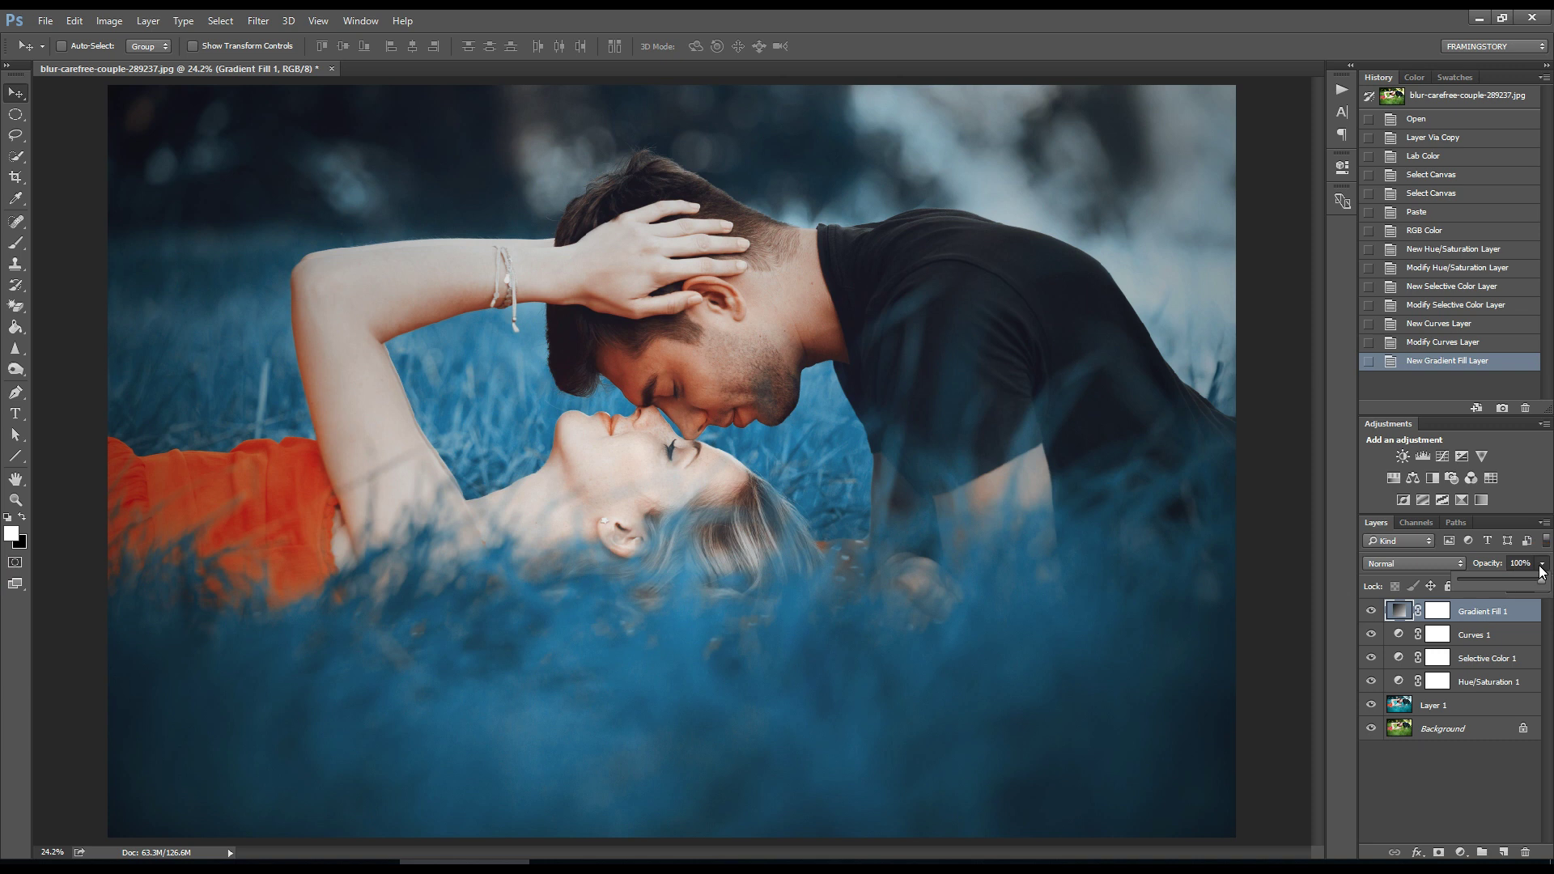
left_click_drag(1528, 585, 1514, 580)
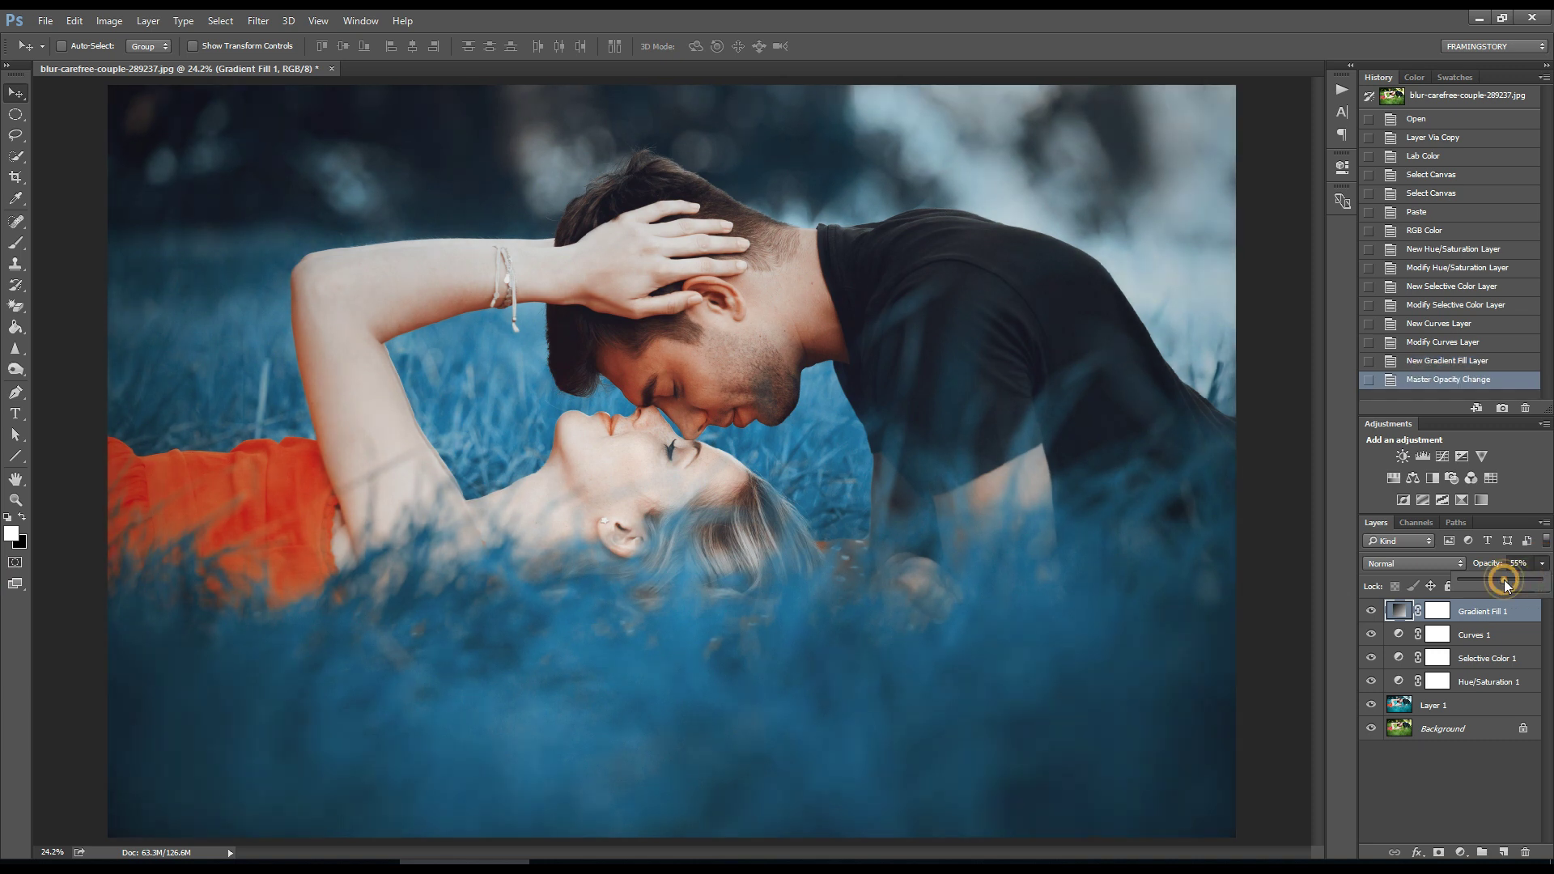
left_click_drag(1498, 580, 1485, 581)
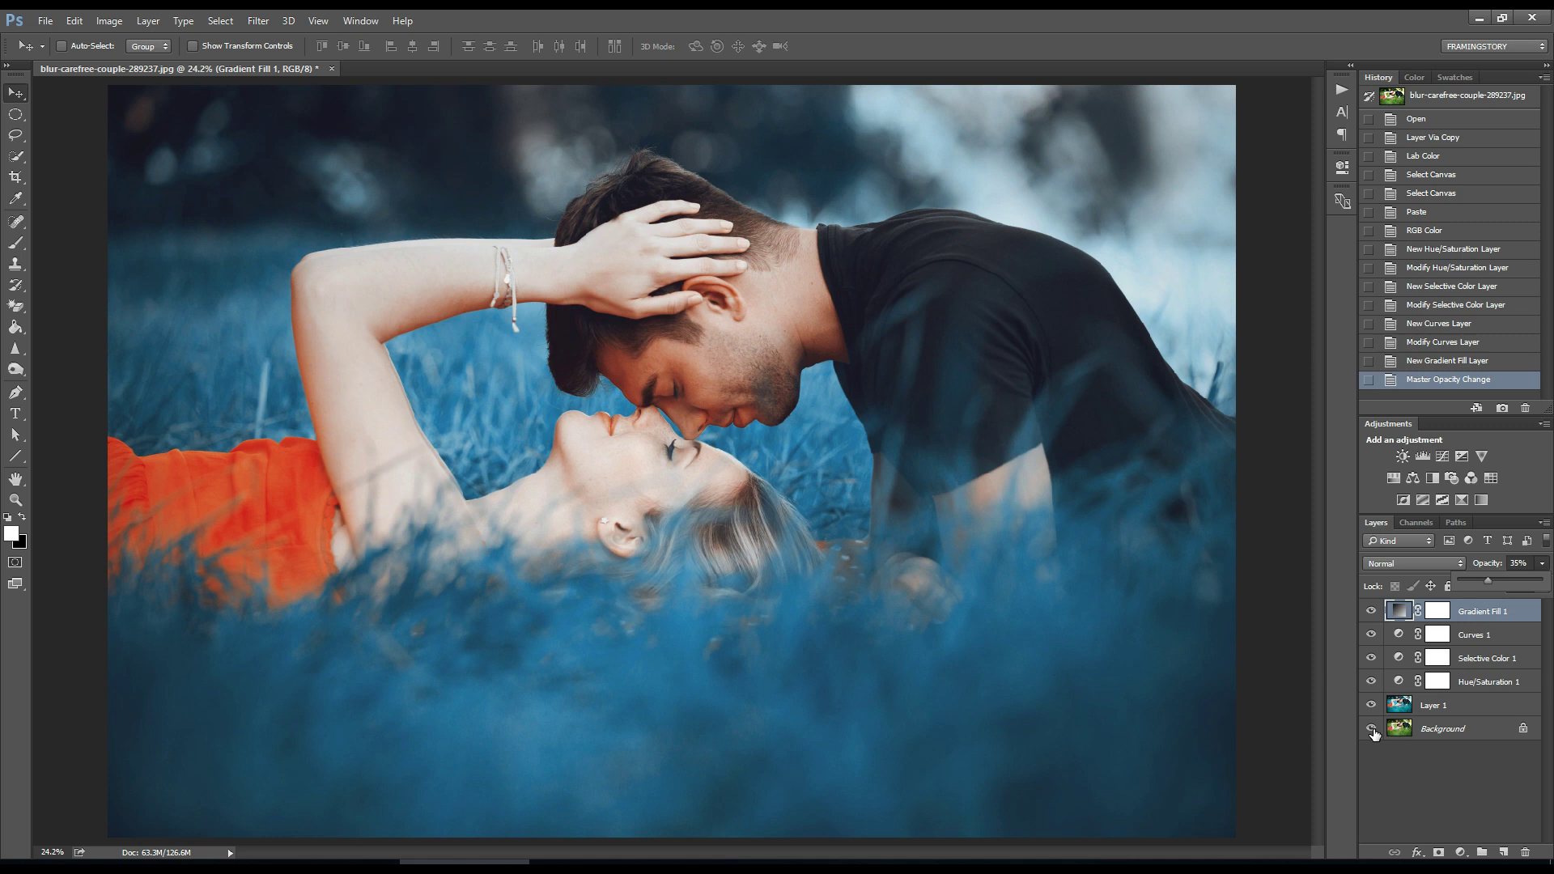
left_click(1373, 731, "alt")
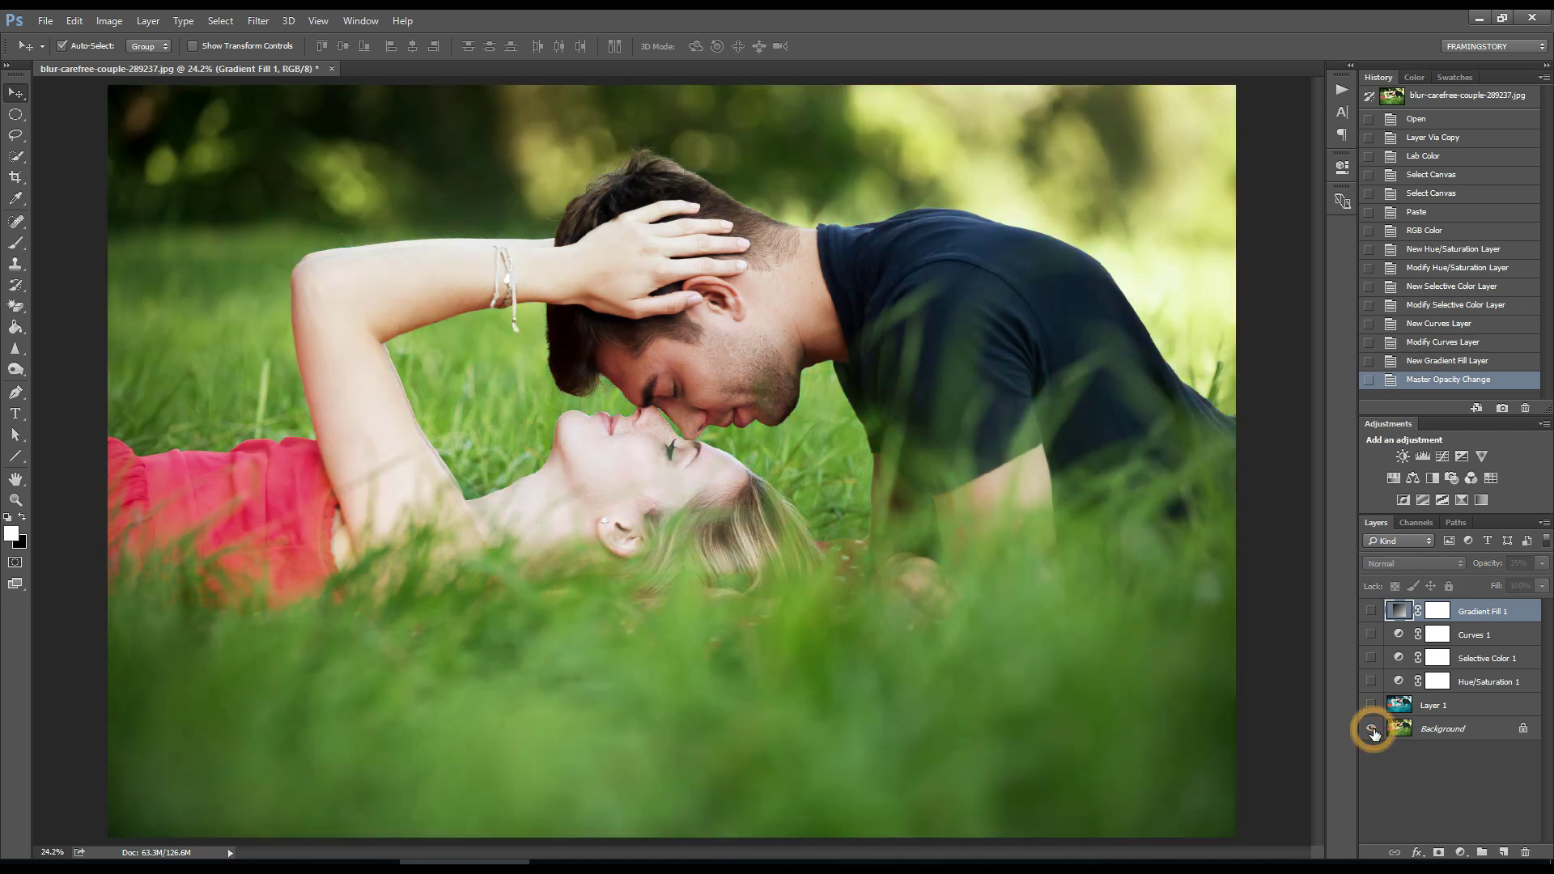
left_click(1374, 731, "alt")
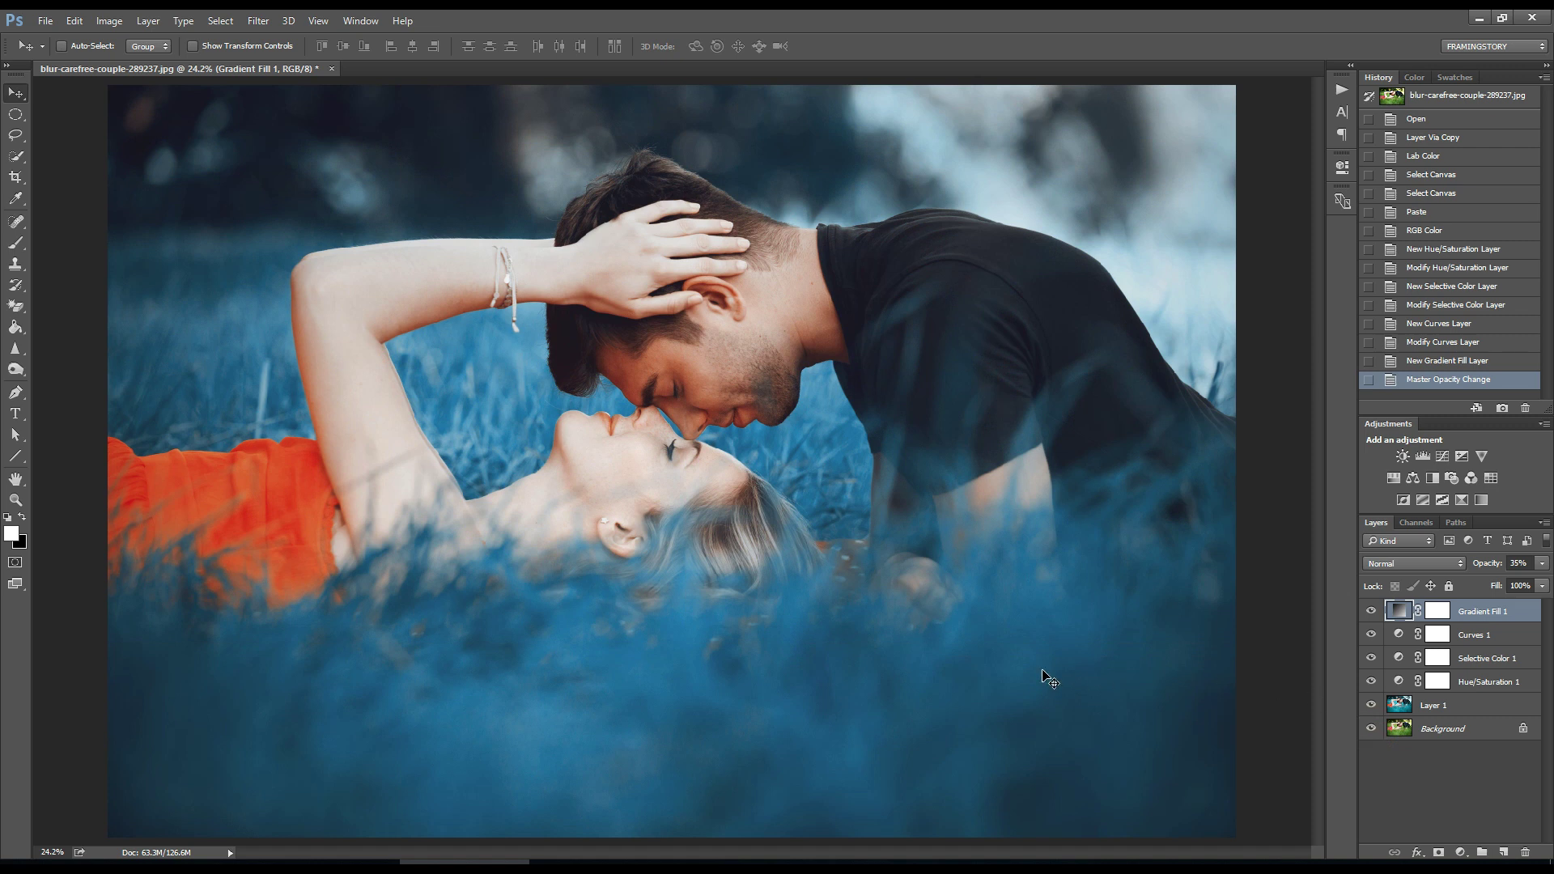